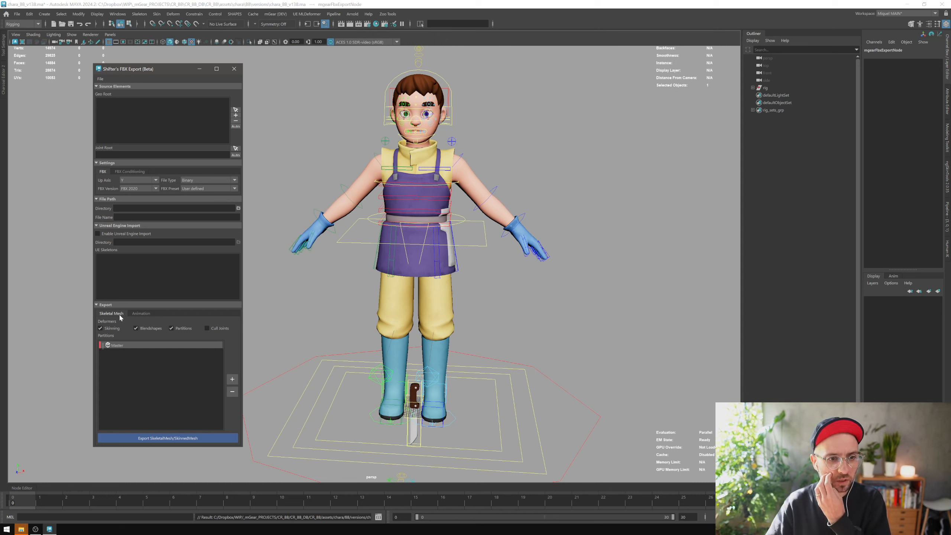
Step: Look over the animation export options and return to the skeletal mesh options
left_click(133, 314)
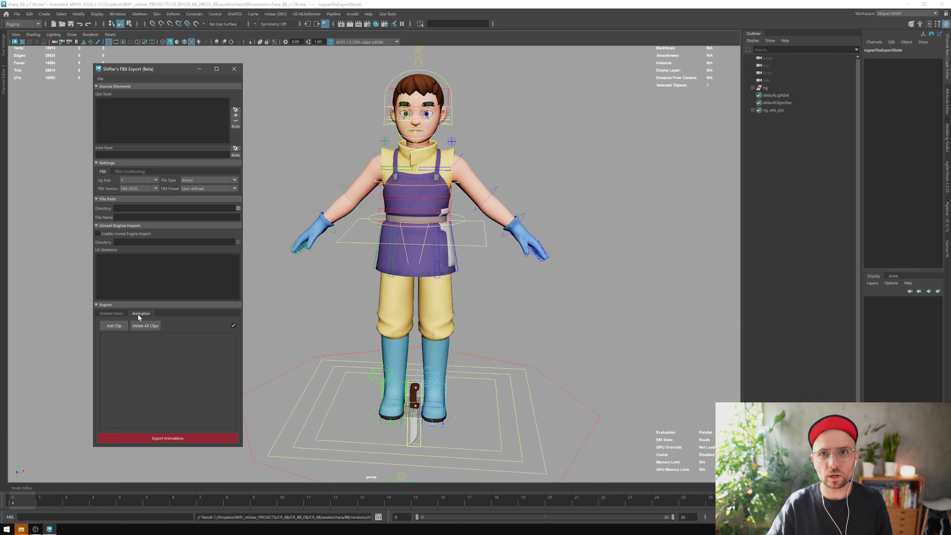
left_click(114, 315)
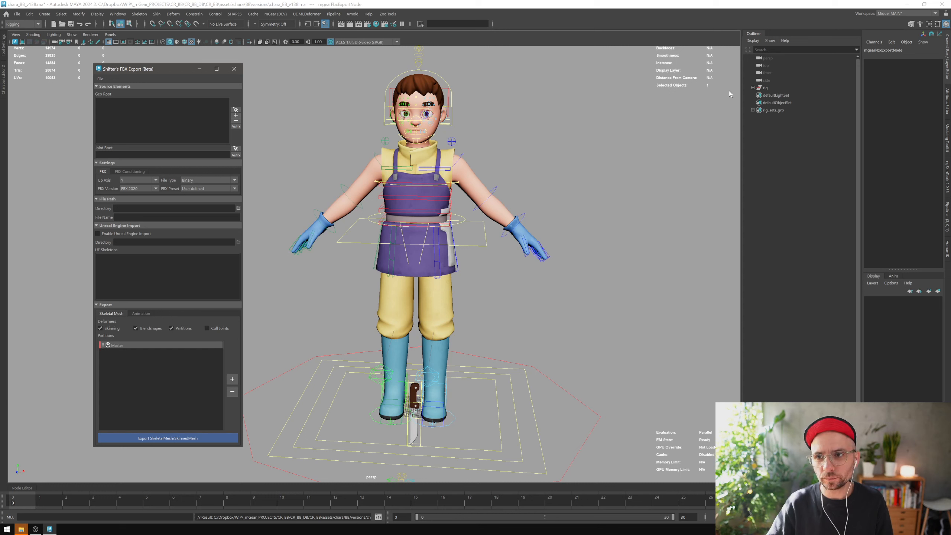
Step: Set geo_root as the export's geometry root and automatically assign root_C0_0_jnt as its joint root
left_click(753, 88)
left_click(776, 118)
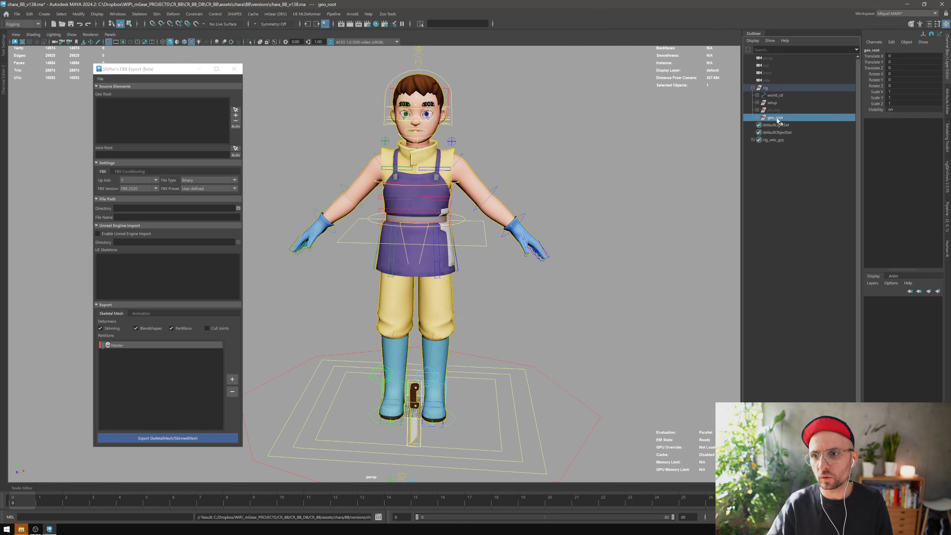
left_click(236, 110)
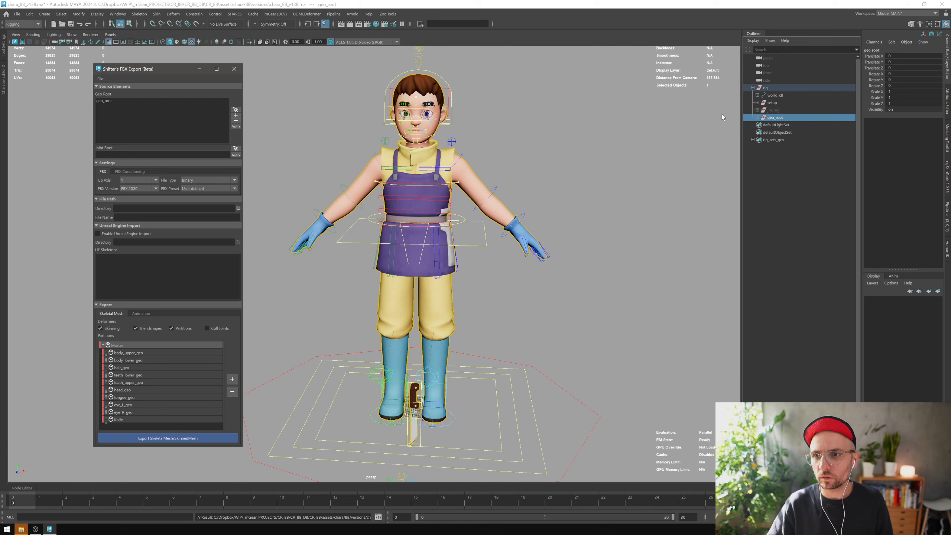
left_click(758, 109)
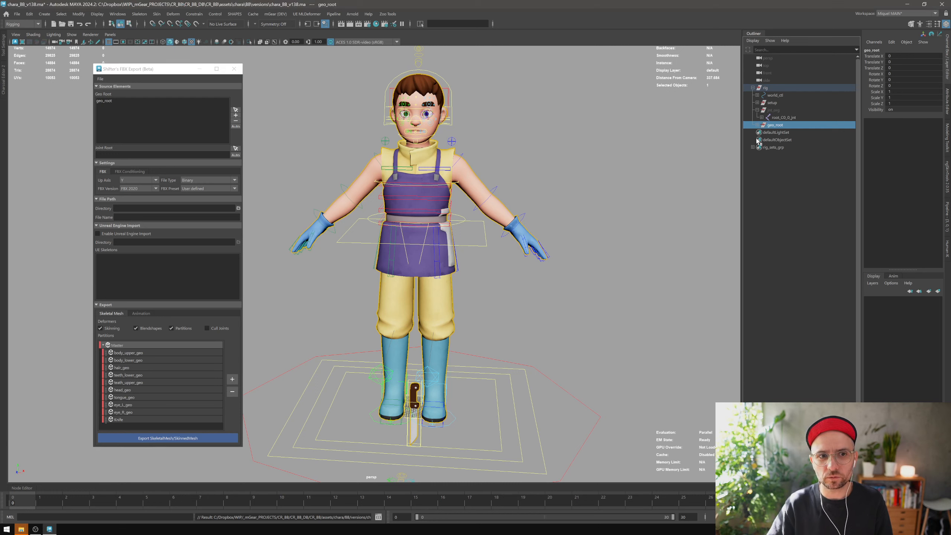
left_click(235, 155)
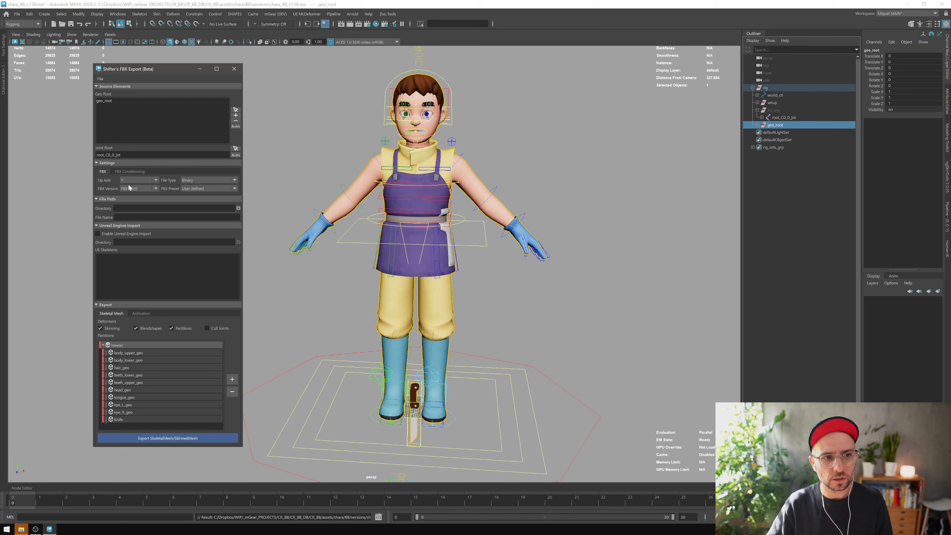
Step: Check the exporter's available FBX presets and open the FBX export preset editor from Maya's Export Selection options
left_click(196, 190)
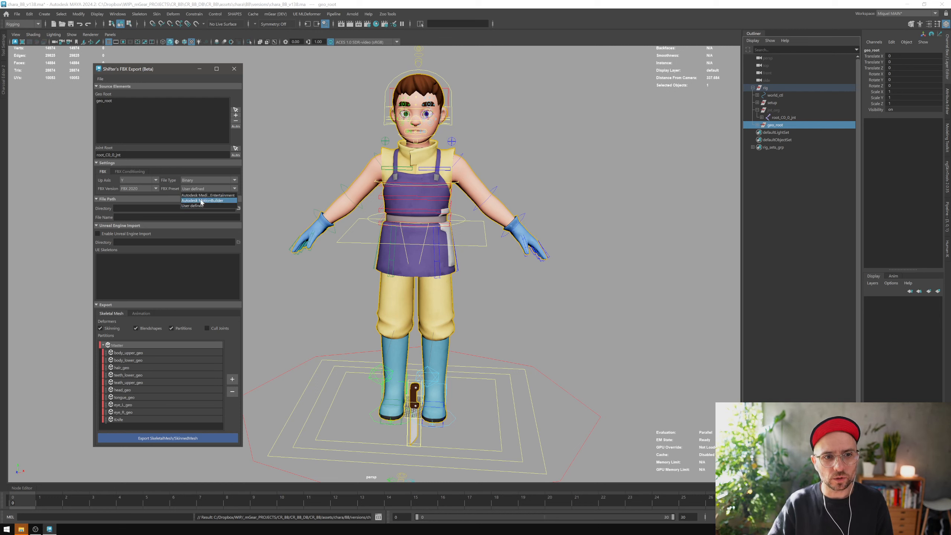
left_click(171, 188)
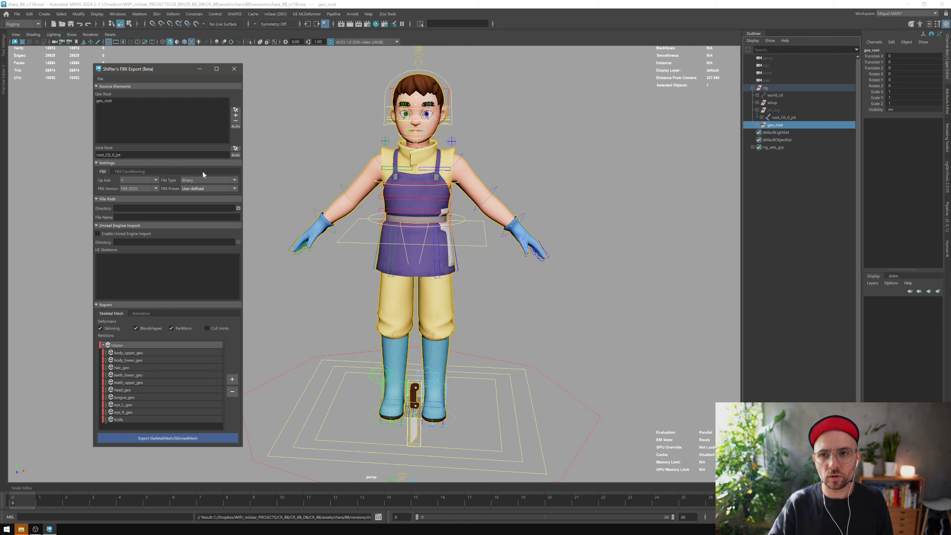
left_click(17, 14)
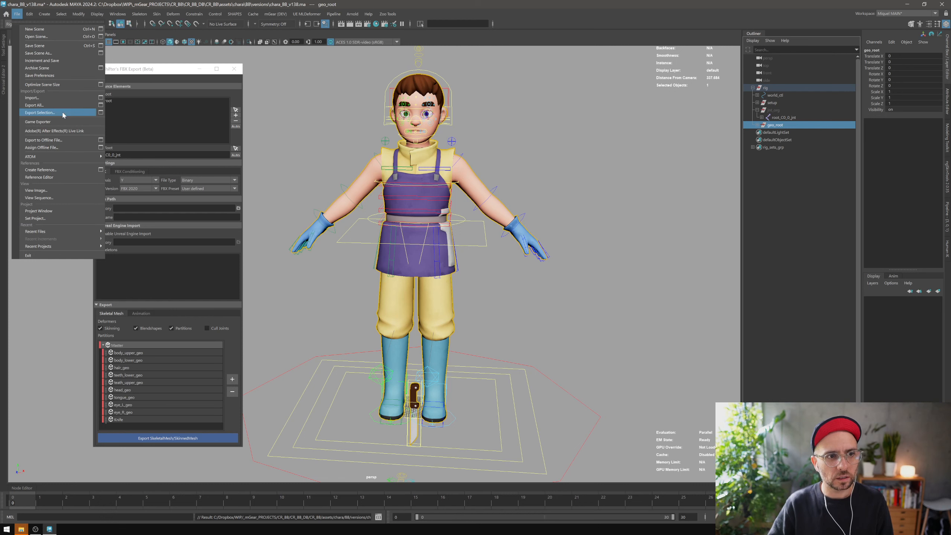
left_click(100, 112)
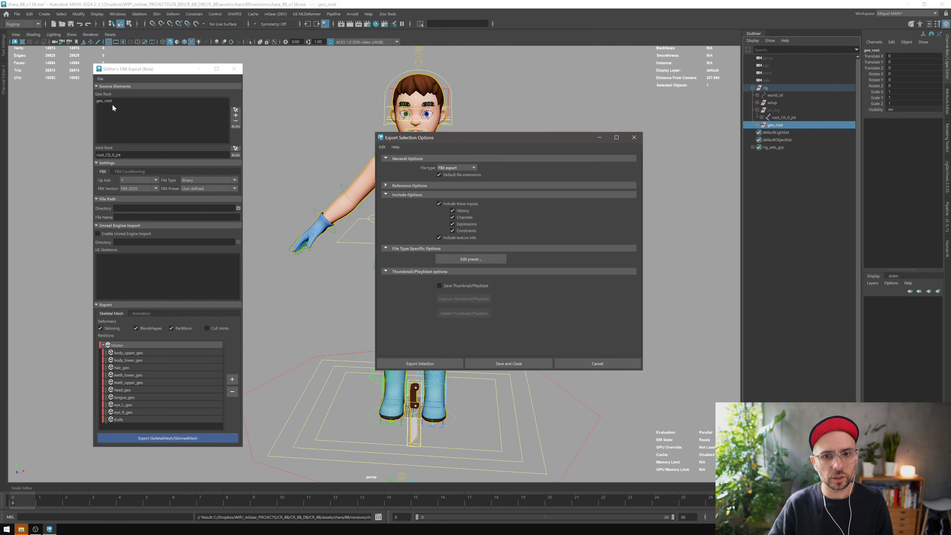
left_click(468, 260)
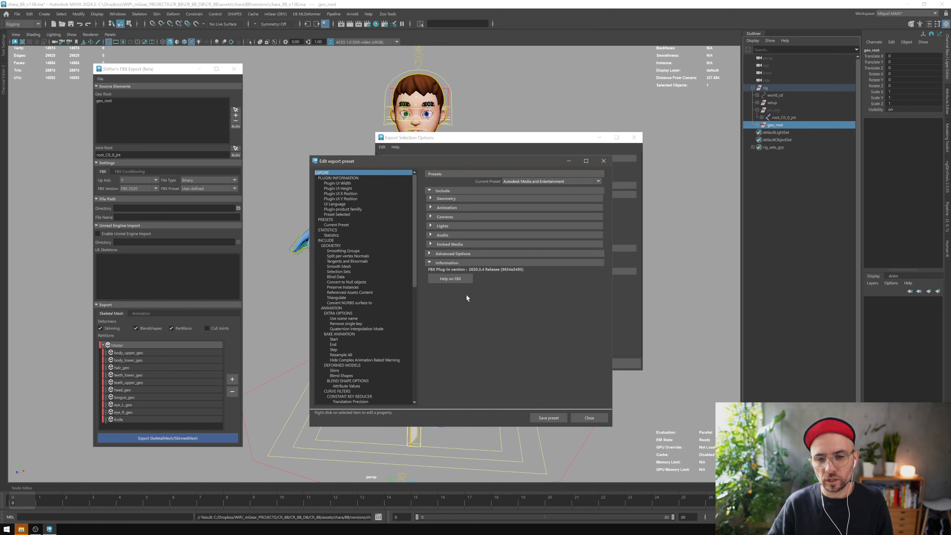
left_click_drag(415, 163, 418, 183)
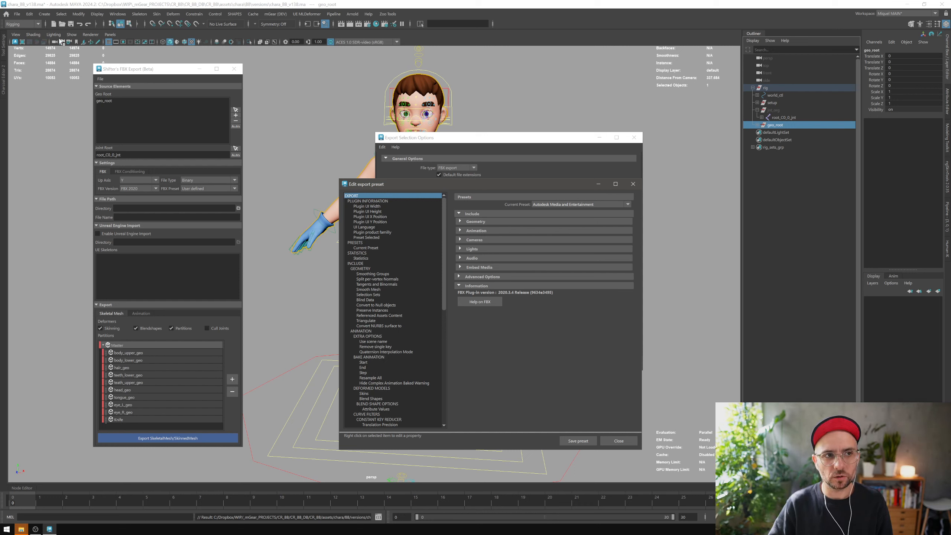
left_click_drag(476, 184, 536, 223)
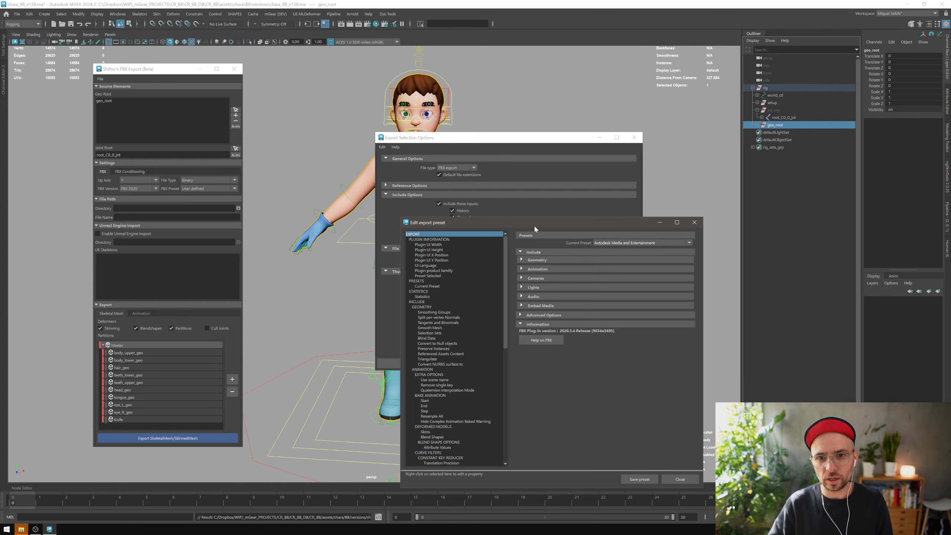
left_click_drag(534, 224, 440, 179)
Step: Check the file dialog style in the Files/Projects preferences and close the preferences
left_click(944, 518)
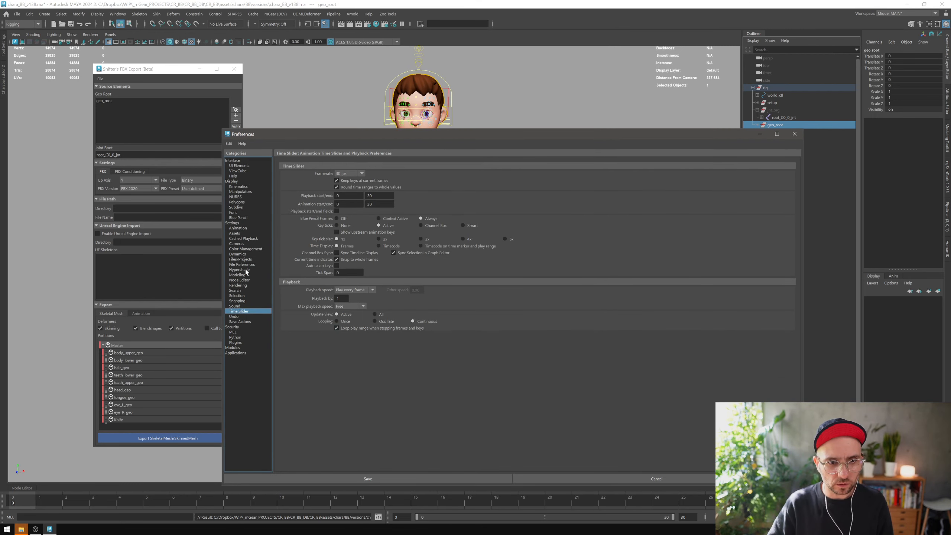
left_click(240, 260)
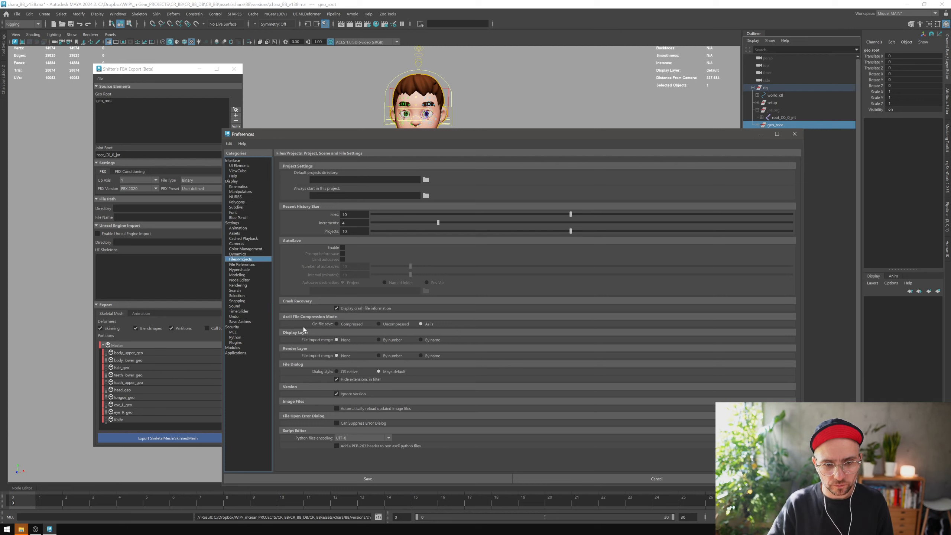
left_click(337, 372)
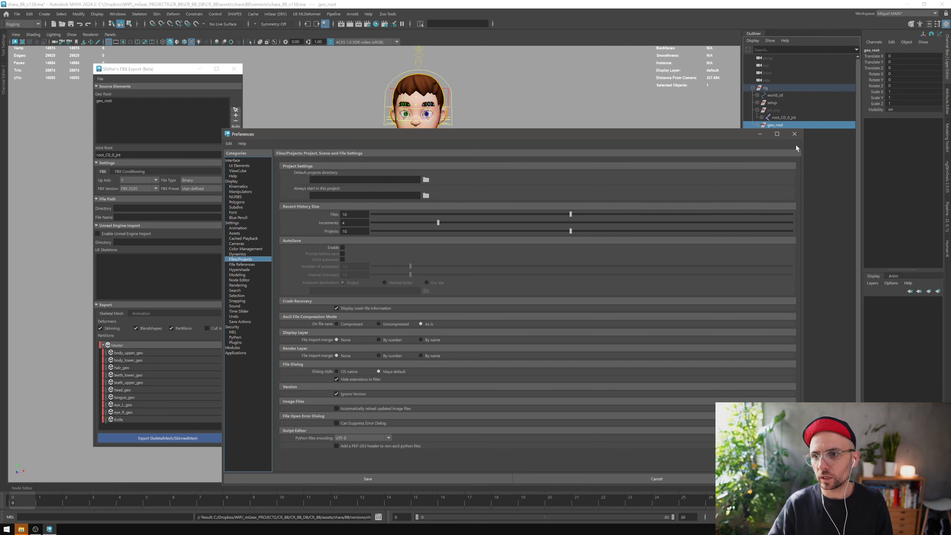
left_click(795, 134)
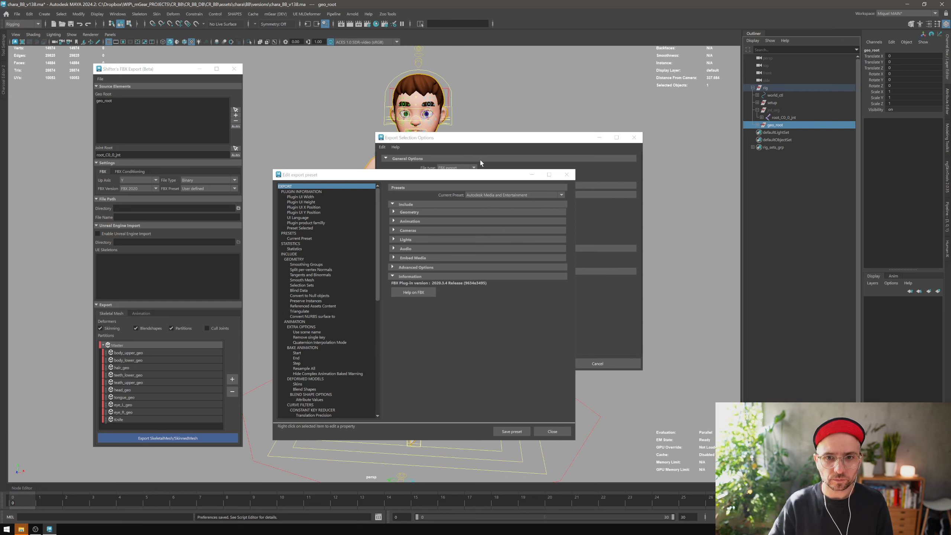
Step: Save the current FBX export settings as a new preset named "sample" and close the preset editor
left_click(511, 431)
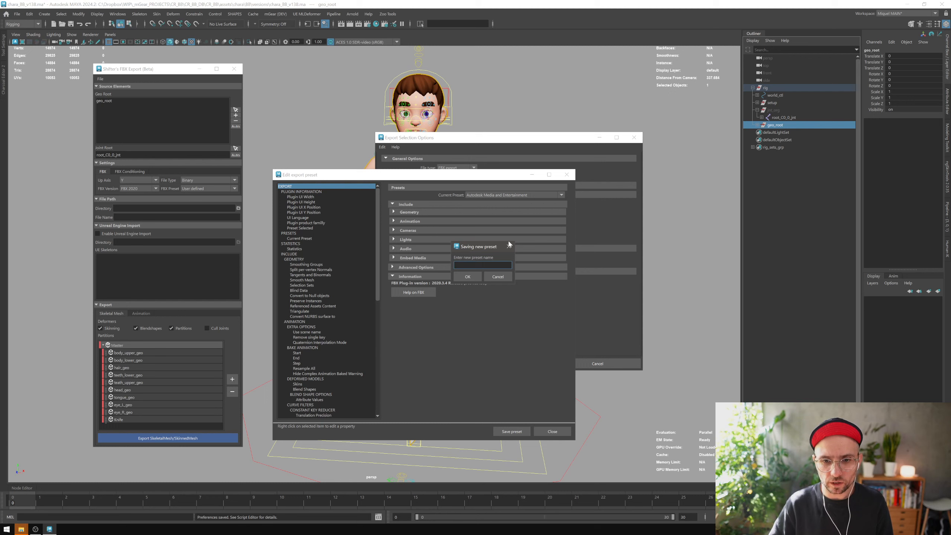
type("sampe")
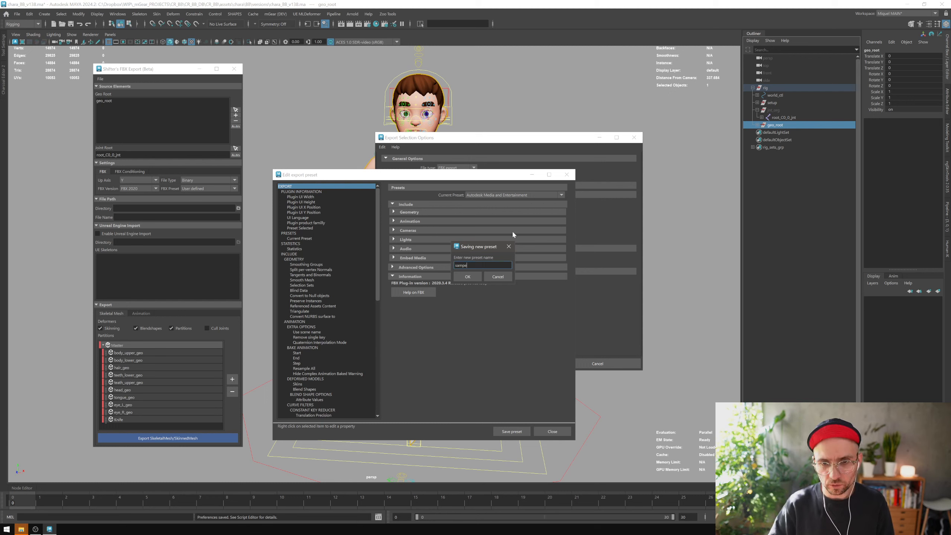
key("BackSpace")
type("le")
key("Return")
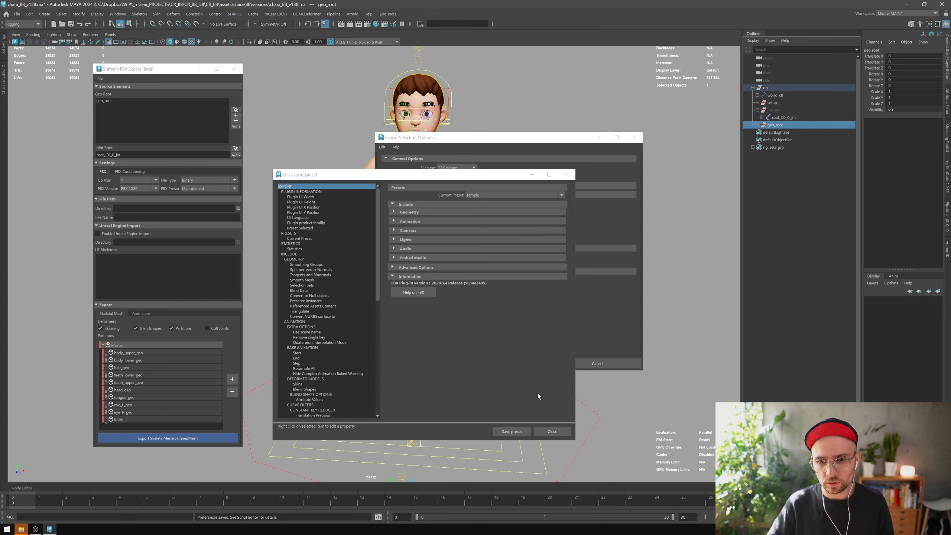
left_click(552, 431)
Step: Reopen Shifter's FBX exporter to refresh its preset list, keeping the User defined preset, and dismiss the Export Selection options
left_click(186, 188)
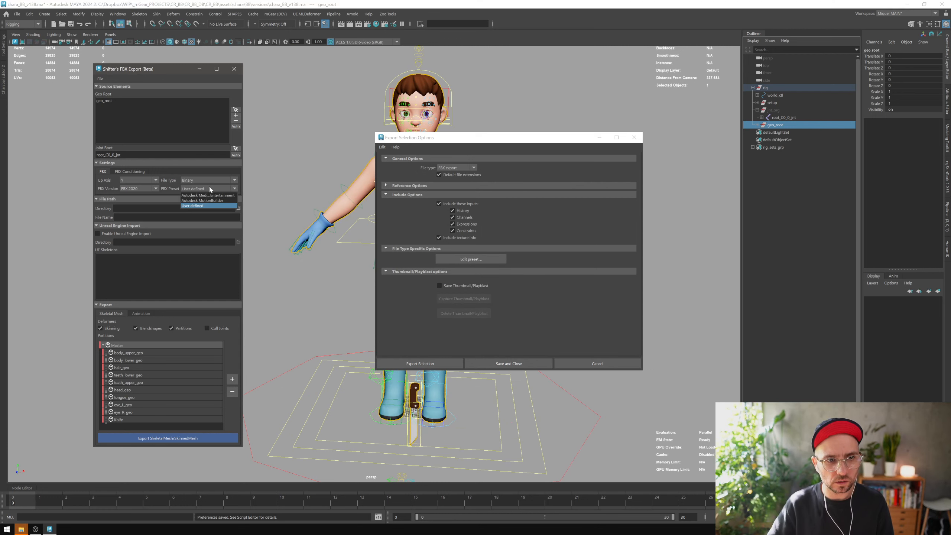
left_click(234, 69)
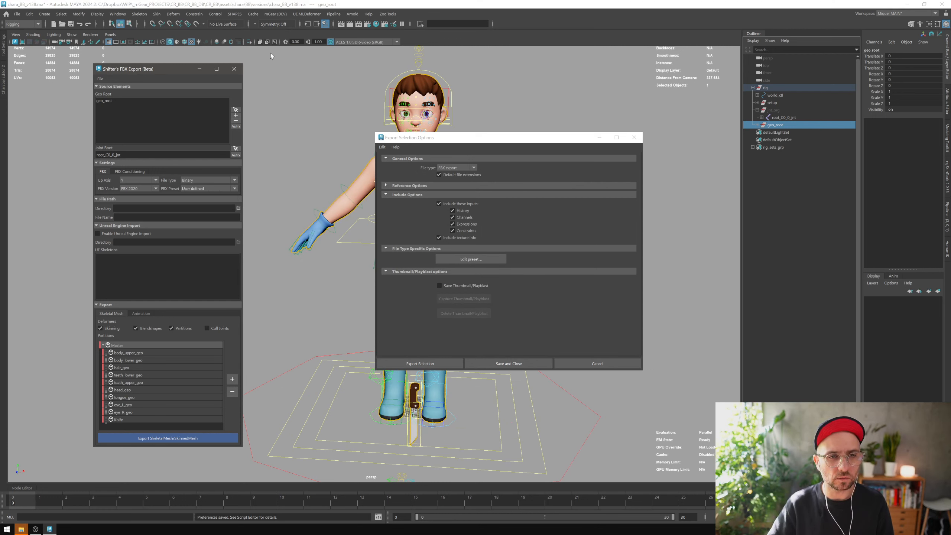
left_click(234, 68)
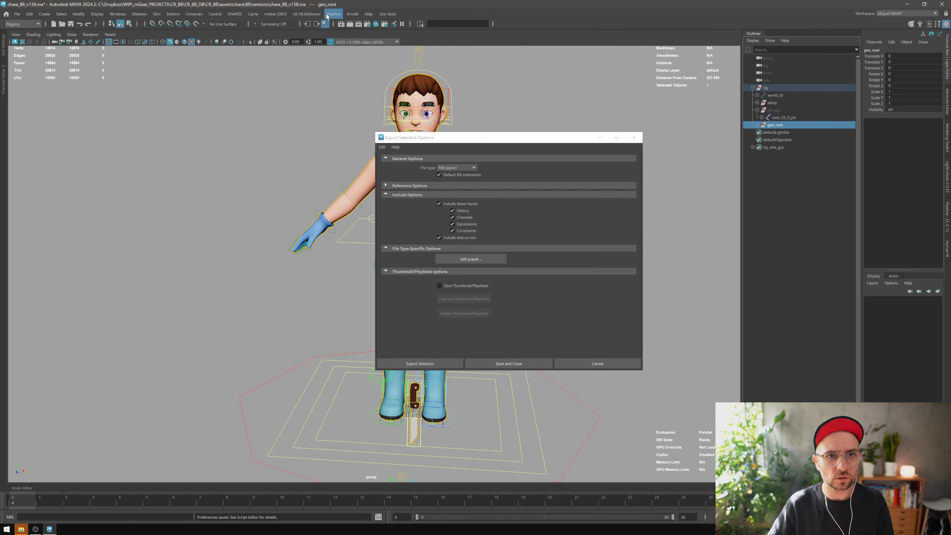
left_click(272, 16)
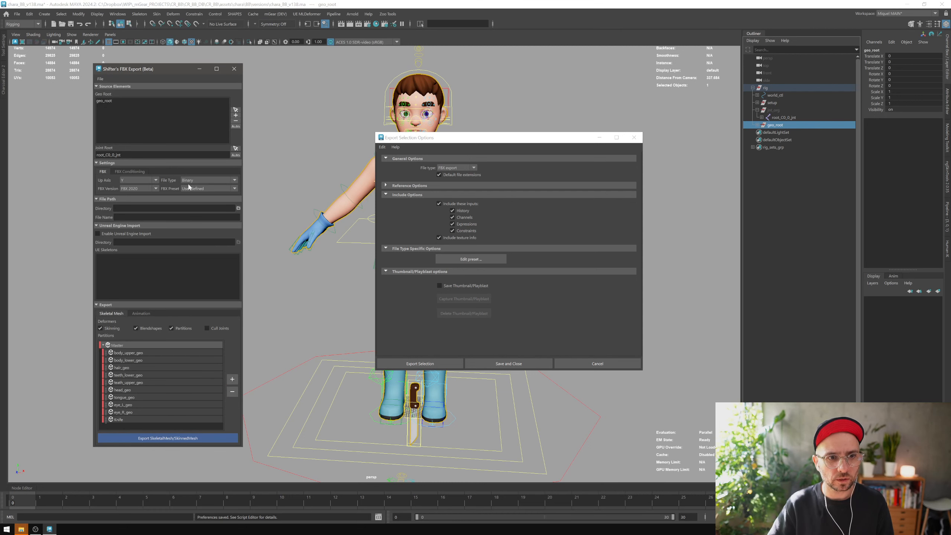
left_click(190, 188)
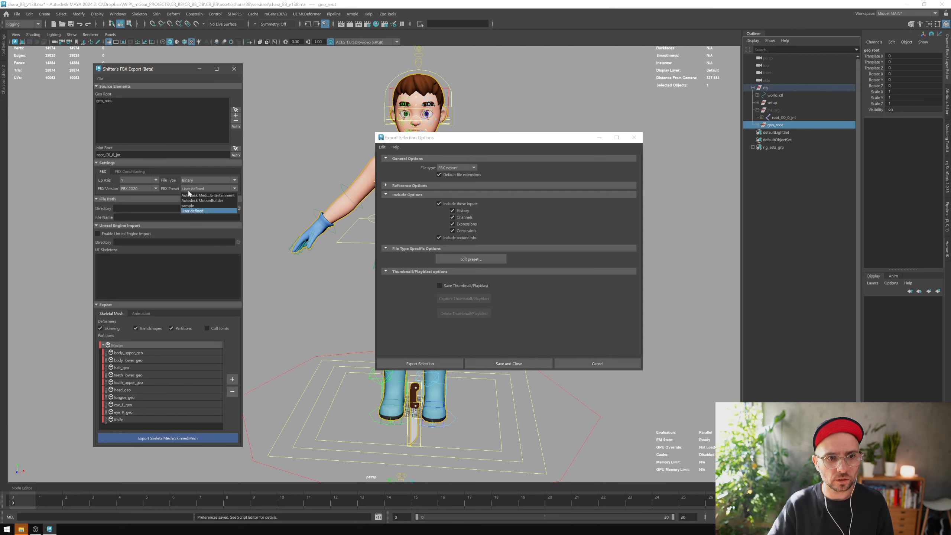
left_click(198, 211)
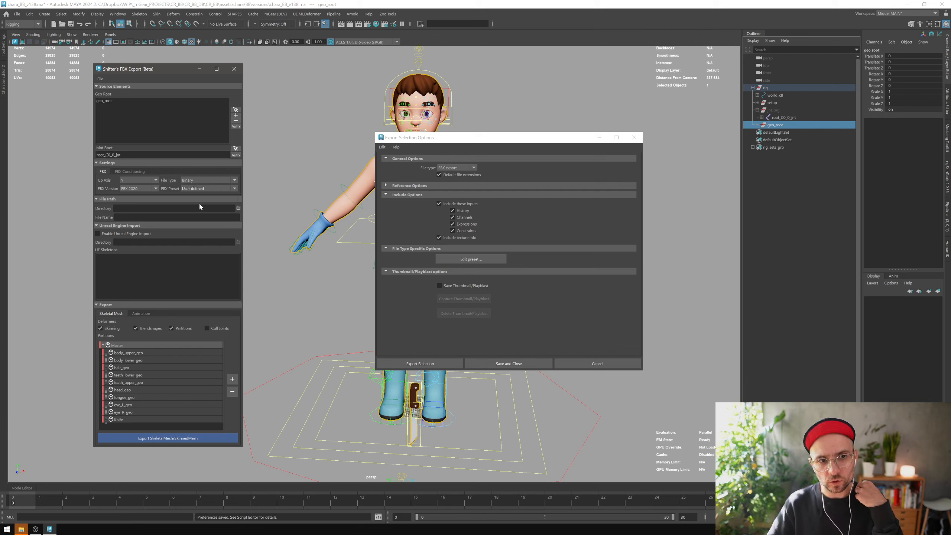
left_click(632, 138)
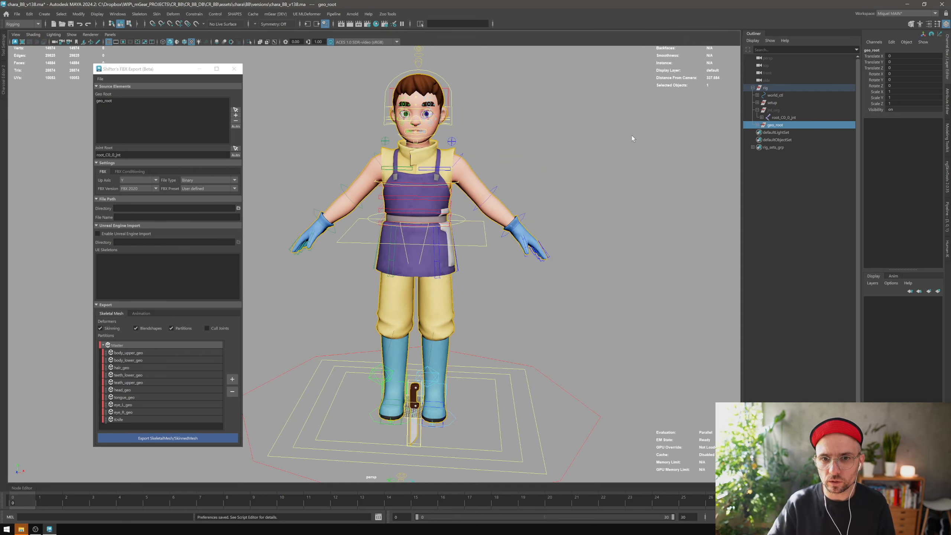
left_click(300, 138)
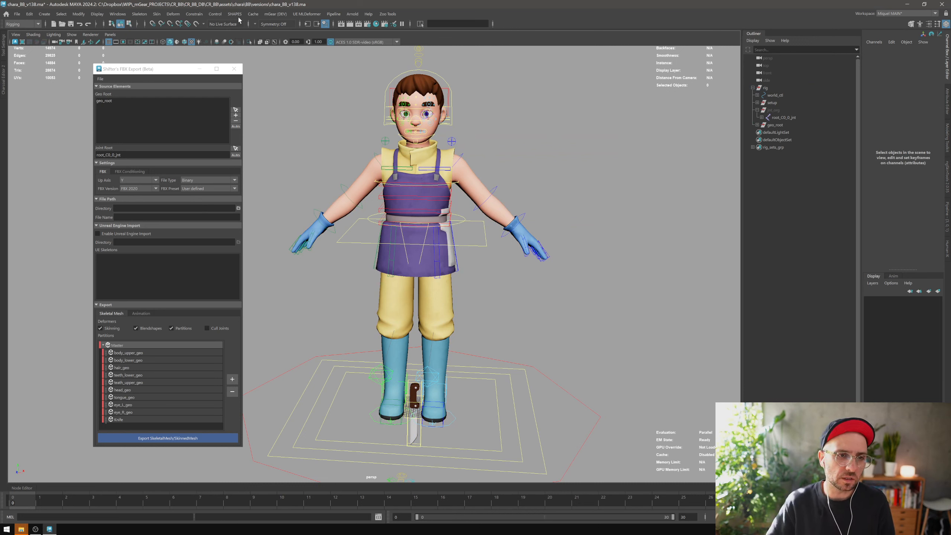
Step: Set the export directory to the FBX folder inside CR_BB and the file name to BBCH
left_click_drag(116, 70, 95, 66)
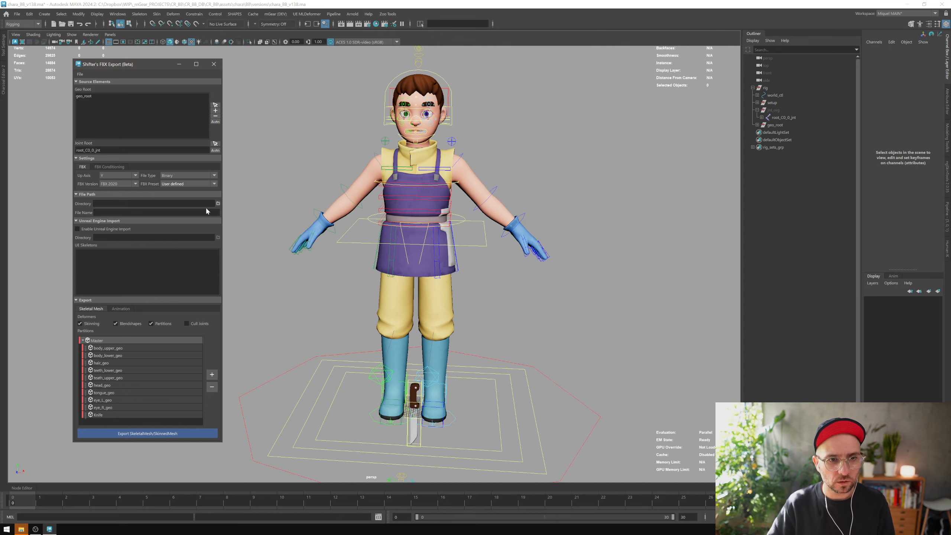
left_click(218, 204)
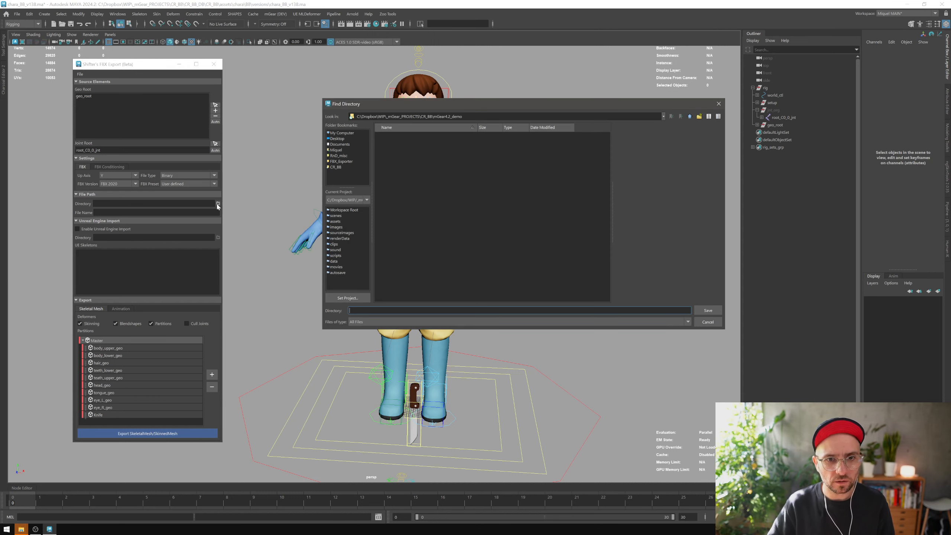
left_click(338, 167)
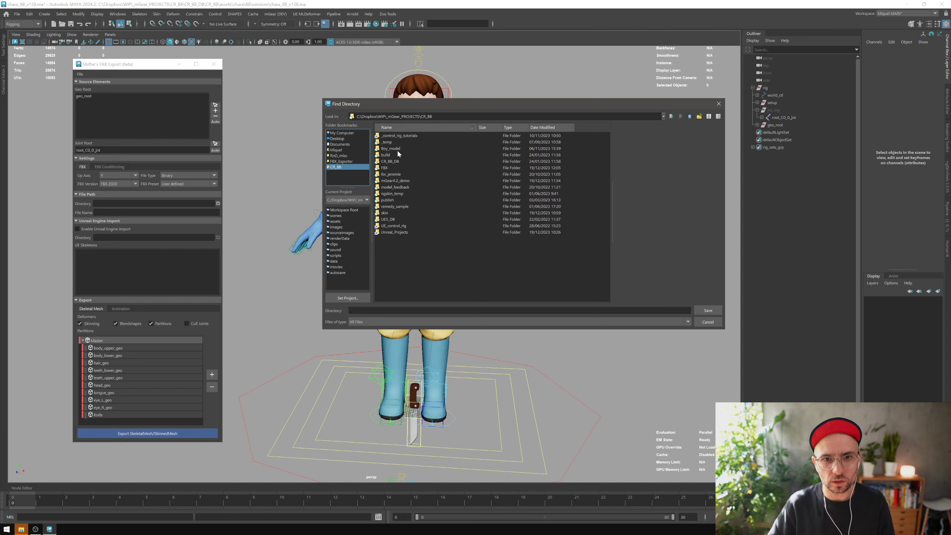
left_click(385, 168)
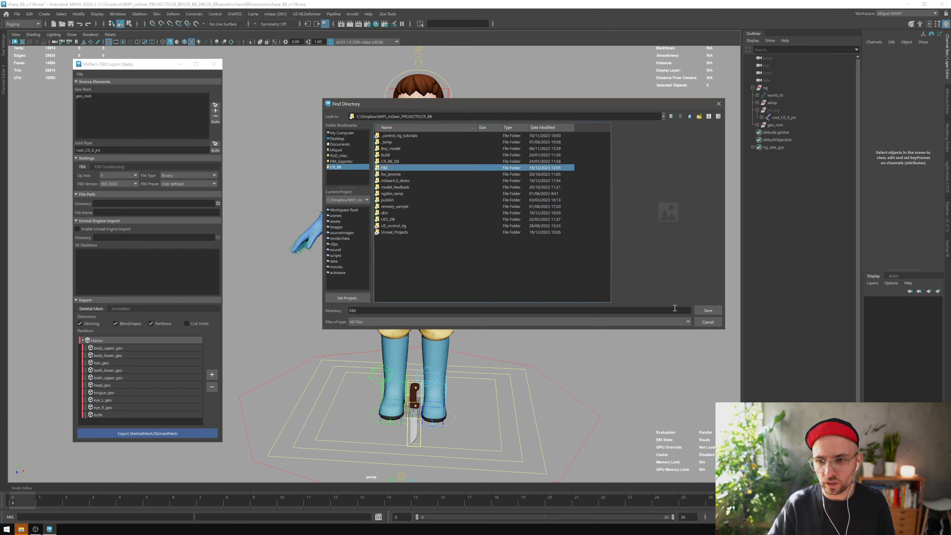
left_click(708, 310)
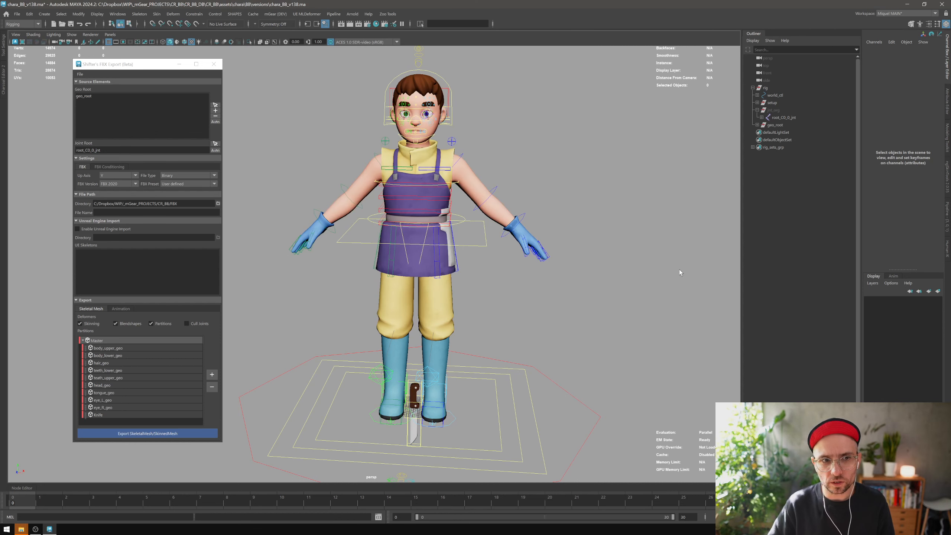
left_click(124, 213)
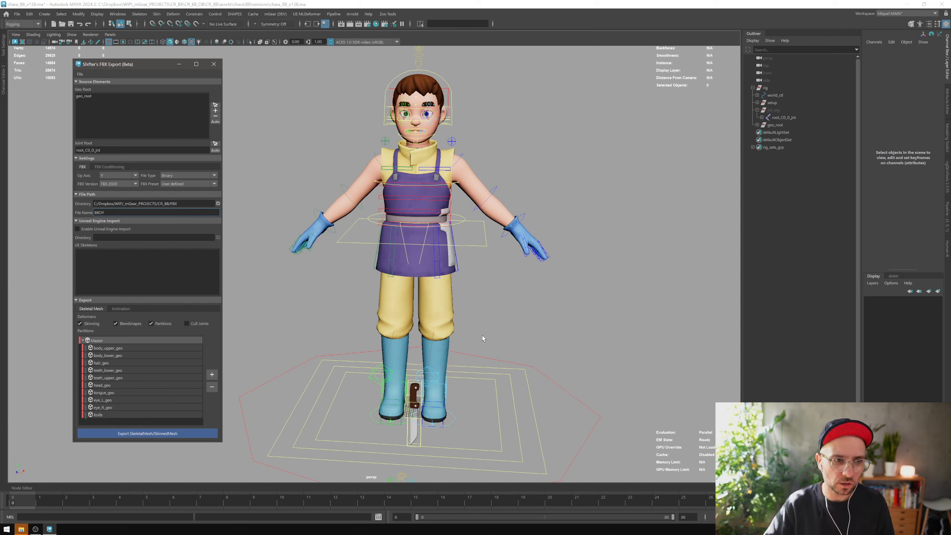
left_click_drag(523, 280, 471, 191, "alt")
middle_click_drag(471, 191, 460, 231, "alt")
right_click_drag(461, 231, 473, 275, "alt")
left_click_drag(472, 275, 457, 276, "alt")
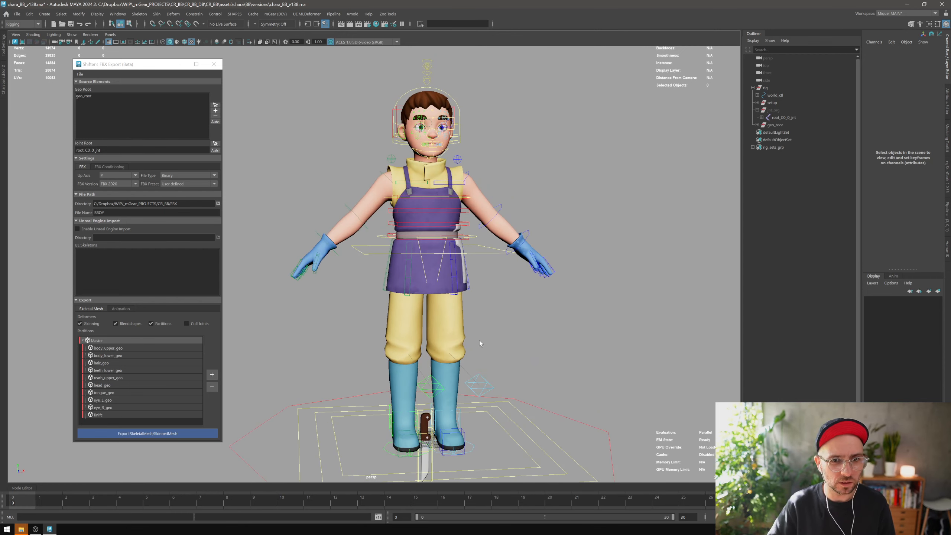
Step: Enable Unreal Engine import and set its directory to /Game/Characters/BBoy by selecting the BBoy folder in Unreal's content browser
left_click_drag(480, 342, 483, 324, "alt")
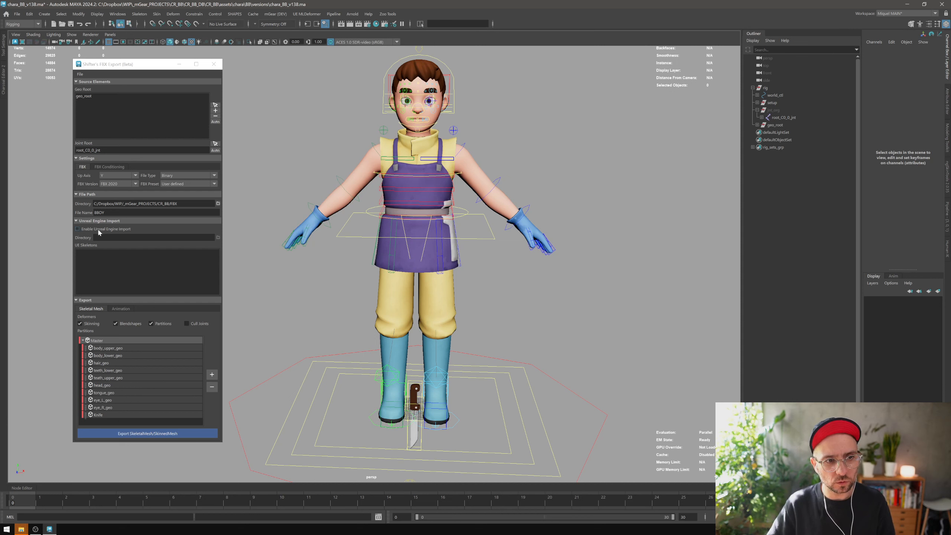
left_click(79, 229)
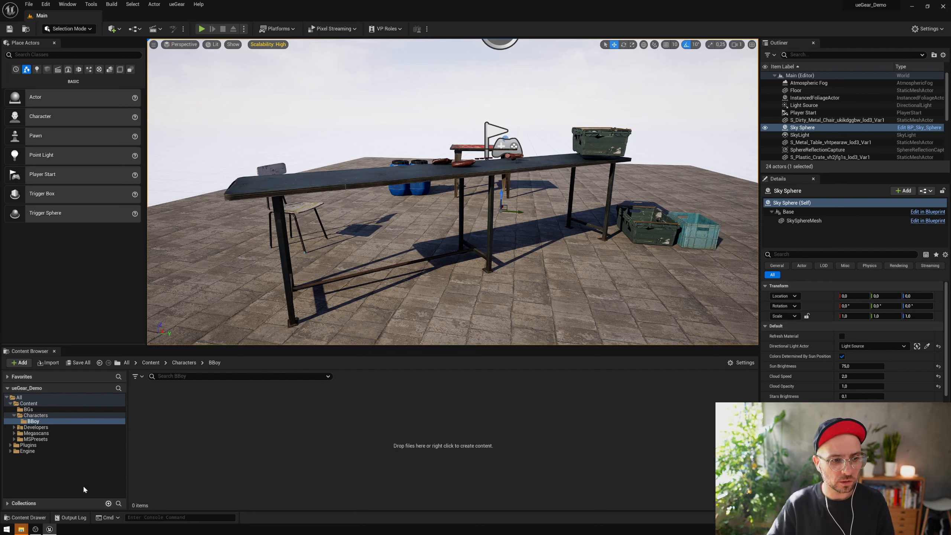
left_click(29, 403)
left_click(34, 416)
left_click(142, 394)
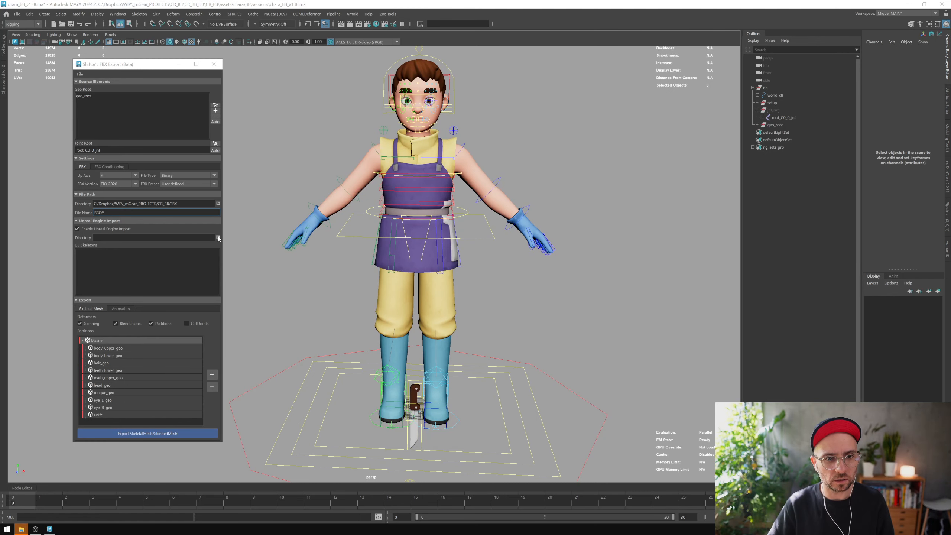
left_click(218, 238)
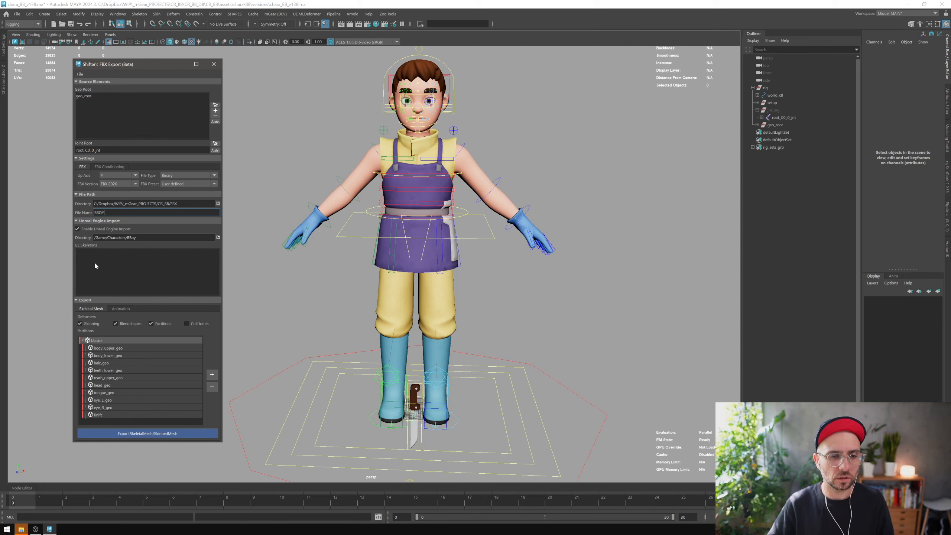
Step: Look over Shifter's Game Tools commands, including Delete Rig + Keep Joints, without running any
left_click_drag(123, 64, 221, 61)
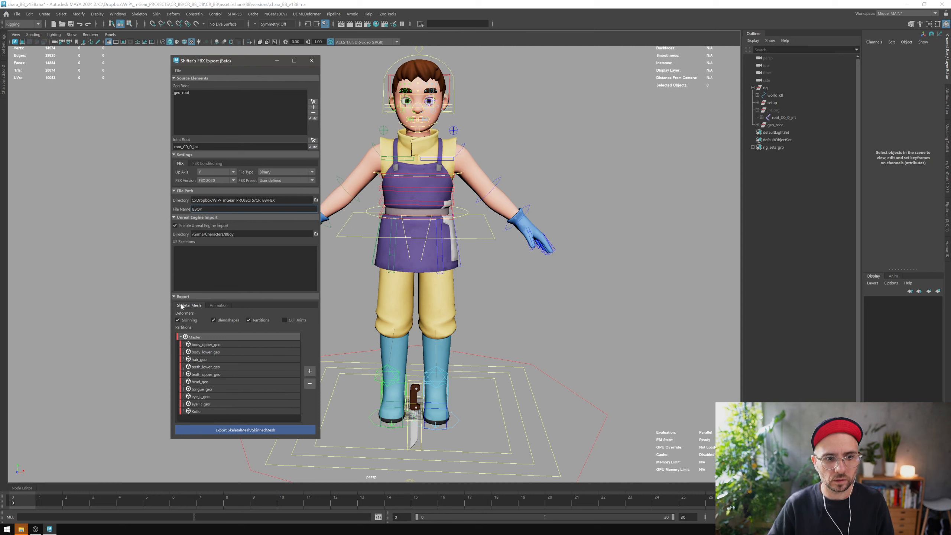
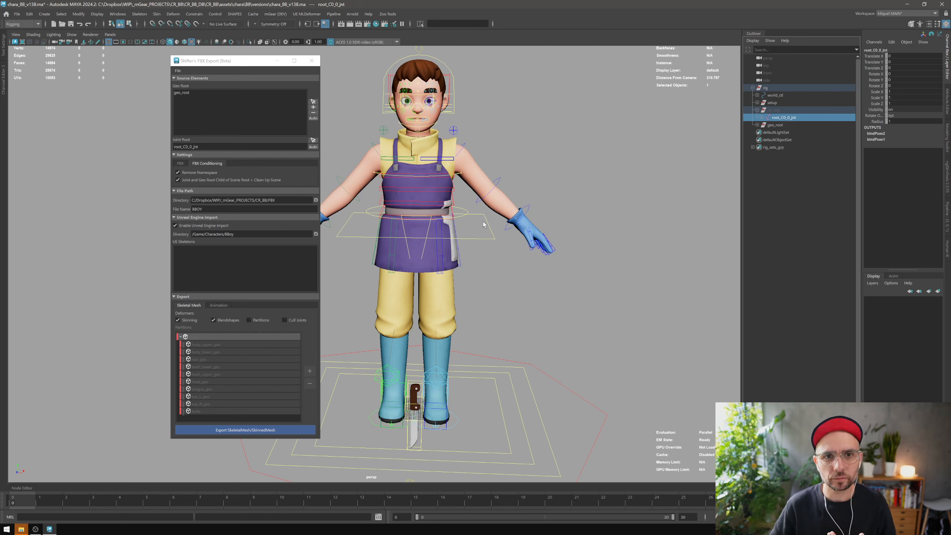
left_click(276, 14)
mouse_move(282, 39)
mouse_move(375, 48)
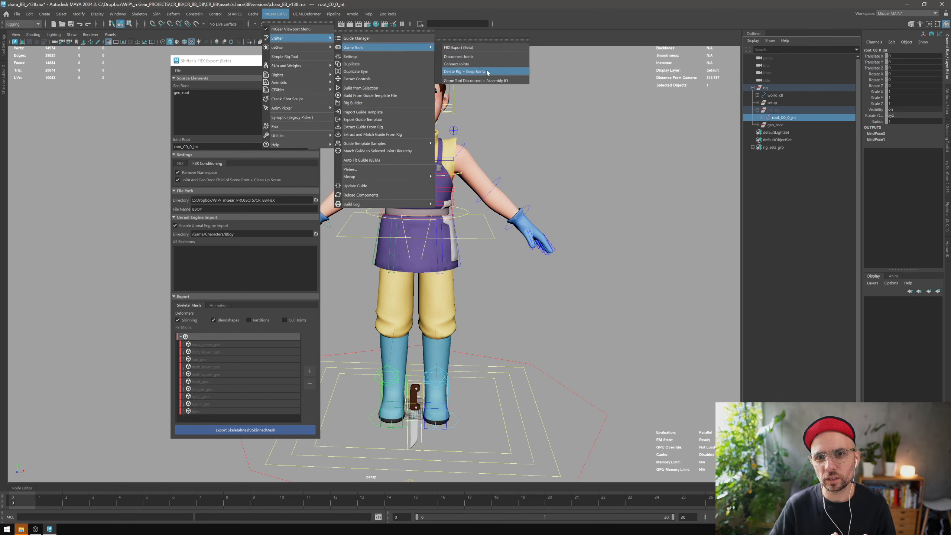
left_click(603, 162)
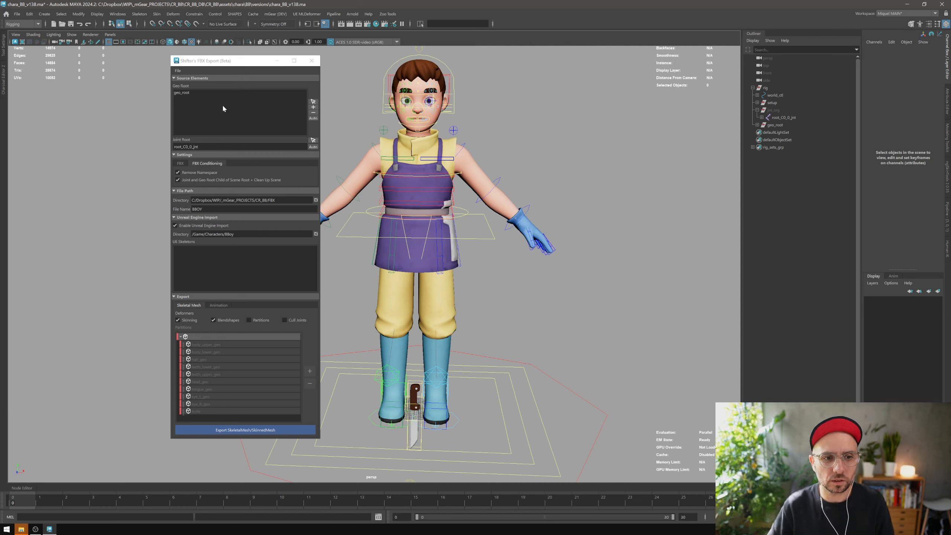
Step: Return to the exporter's FBX settings and export the character as a skeletal mesh with skinning and blendshapes
left_click_drag(212, 61, 167, 52)
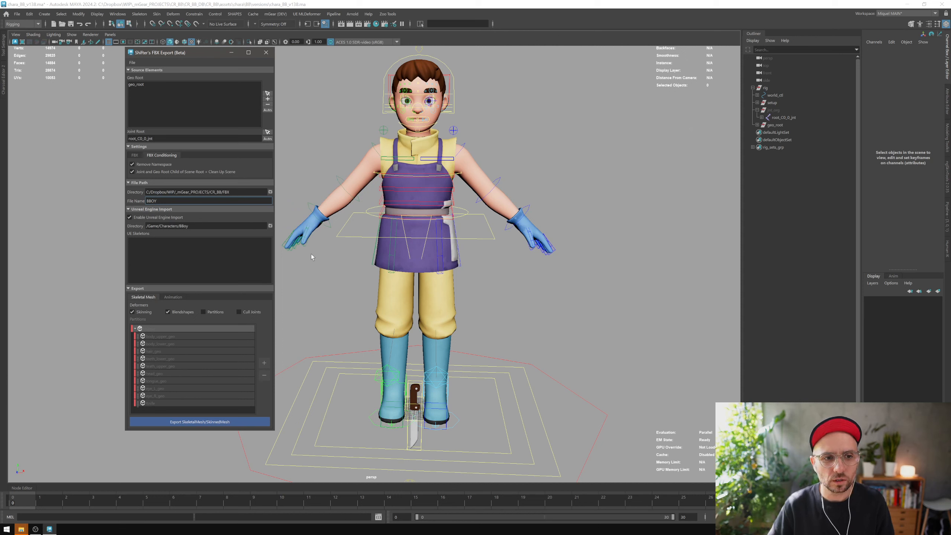
left_click(134, 154)
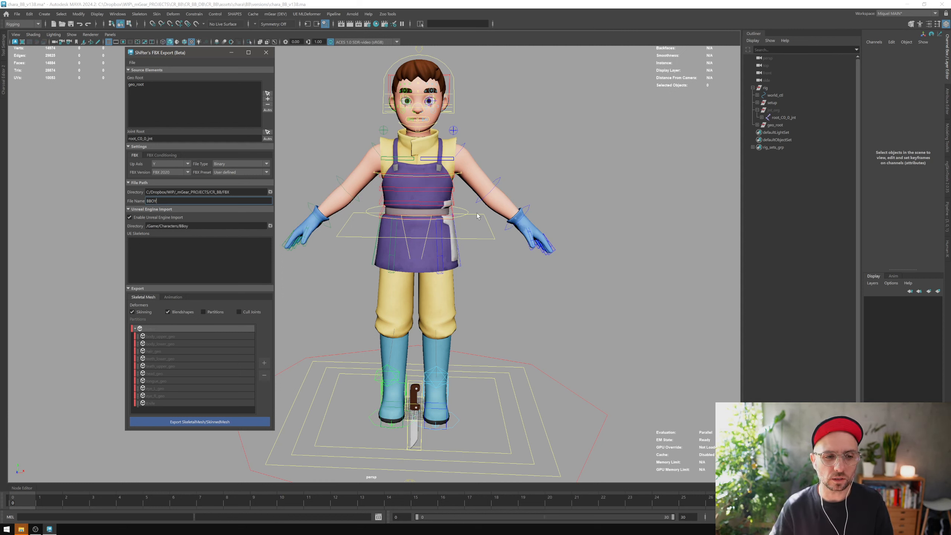
left_click(179, 425)
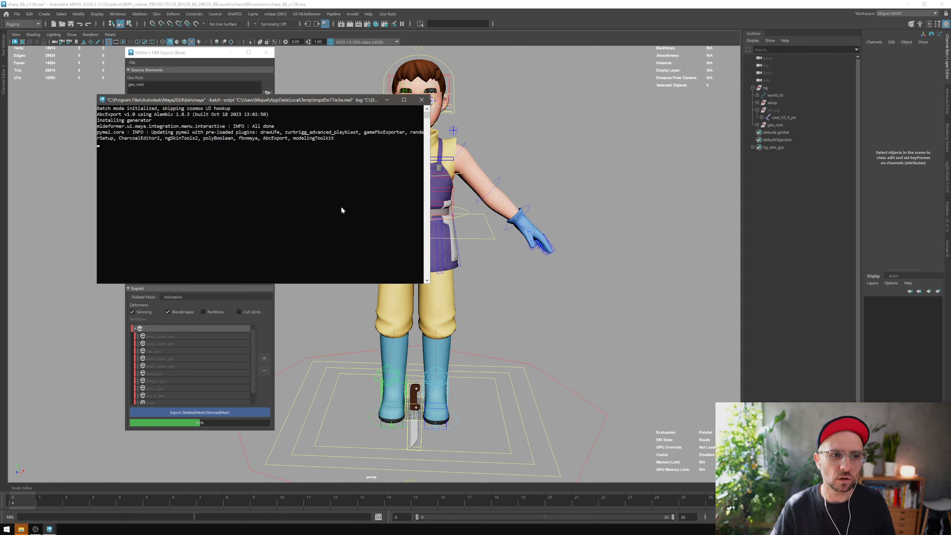
mouse_move(487, 187)
left_mouse_down("alt")
mouse_move(514, 178)
mouse_move(502, 183)
left_mouse_up("alt")
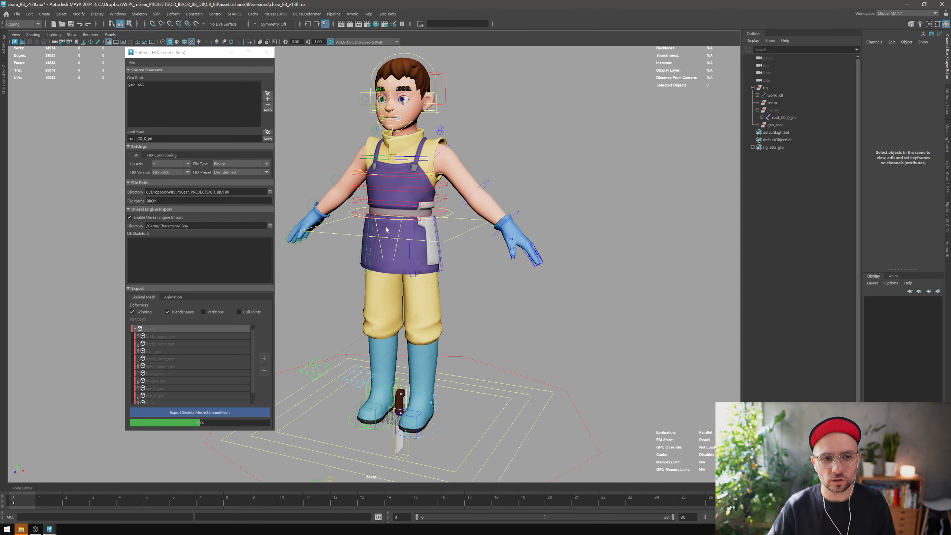
left_click_drag(386, 229, 280, 240, "alt")
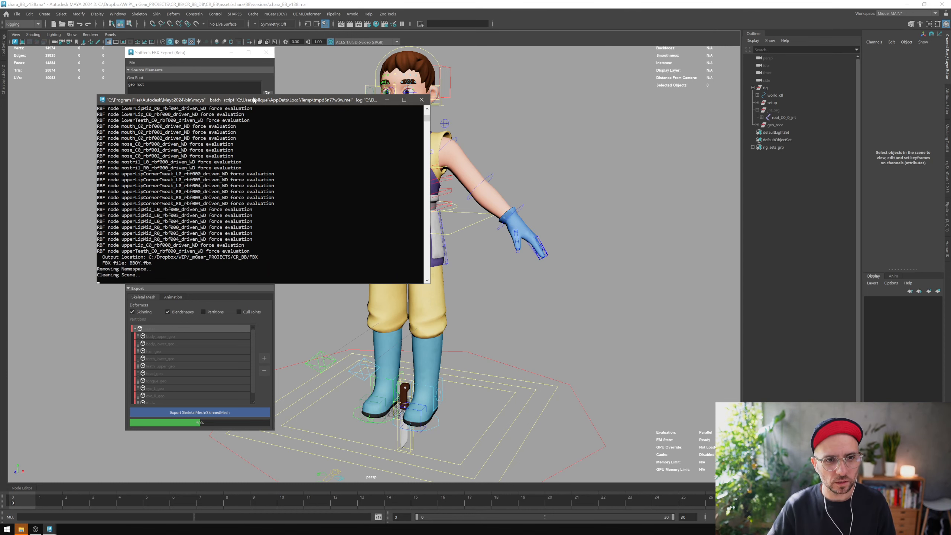
left_click_drag(253, 99, 447, 90)
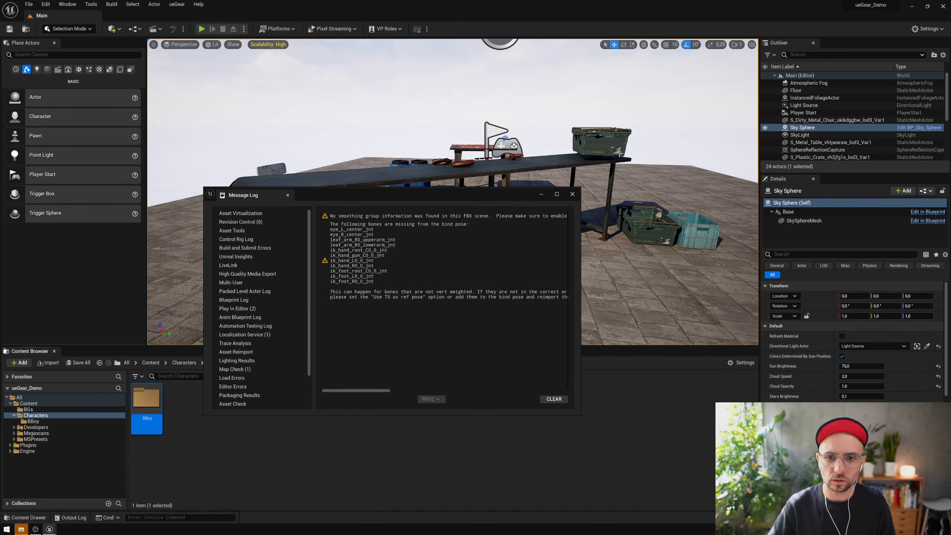
Step: In Unreal Engine, dismiss the Message Log and open the BBOY_Skeleton asset from the BBoy folder
left_click(572, 195)
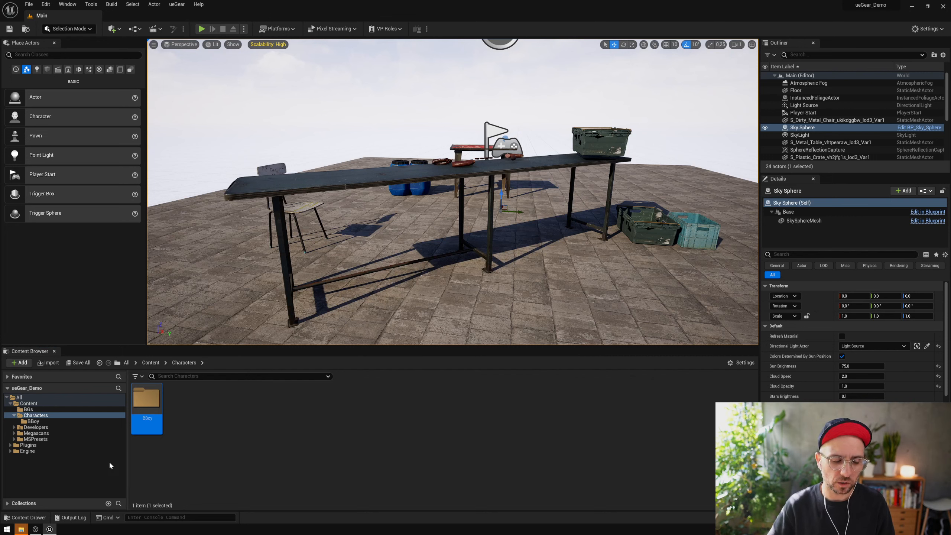
double_click(147, 401)
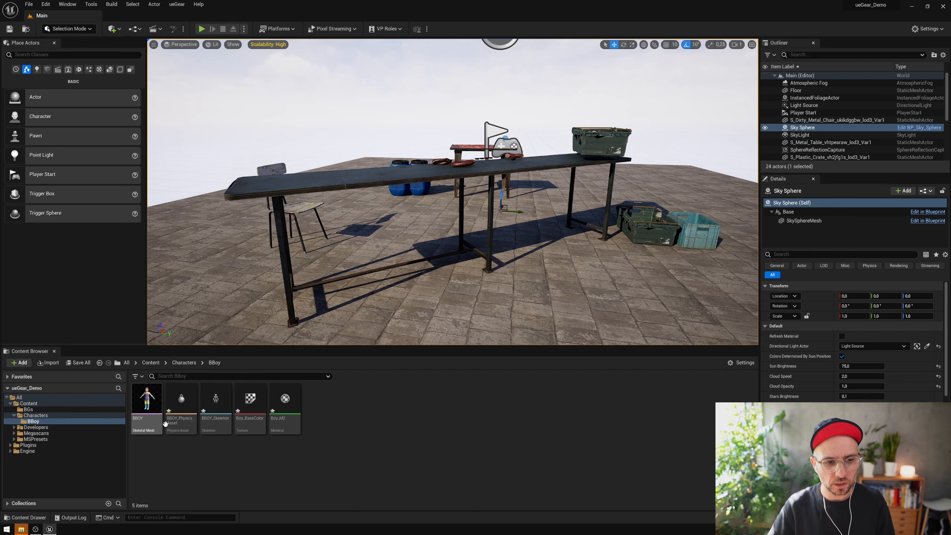
double_click(217, 404)
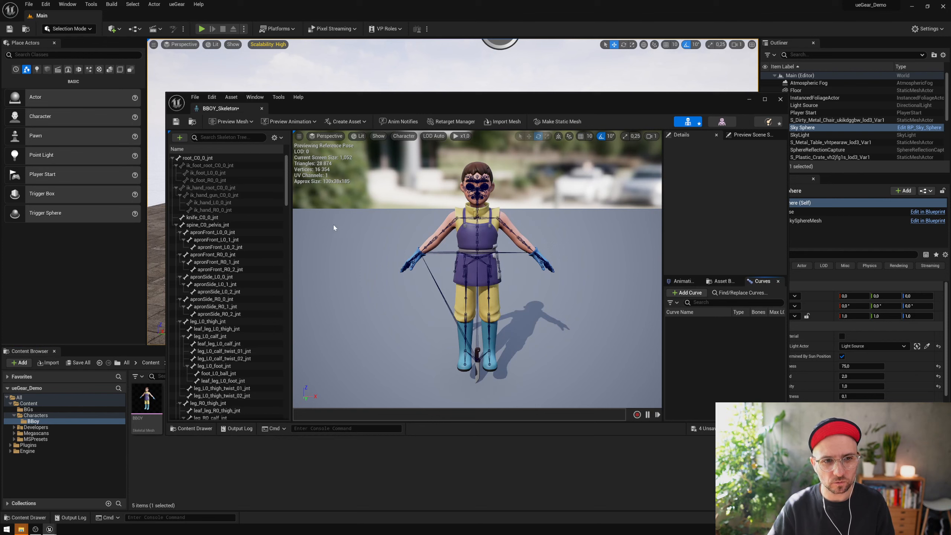
Step: Inspect the imported skeleton from several angles, check its preview mesh and preview animation choices, and close the skeleton editor
left_click_drag(488, 278, 224, 117, "alt")
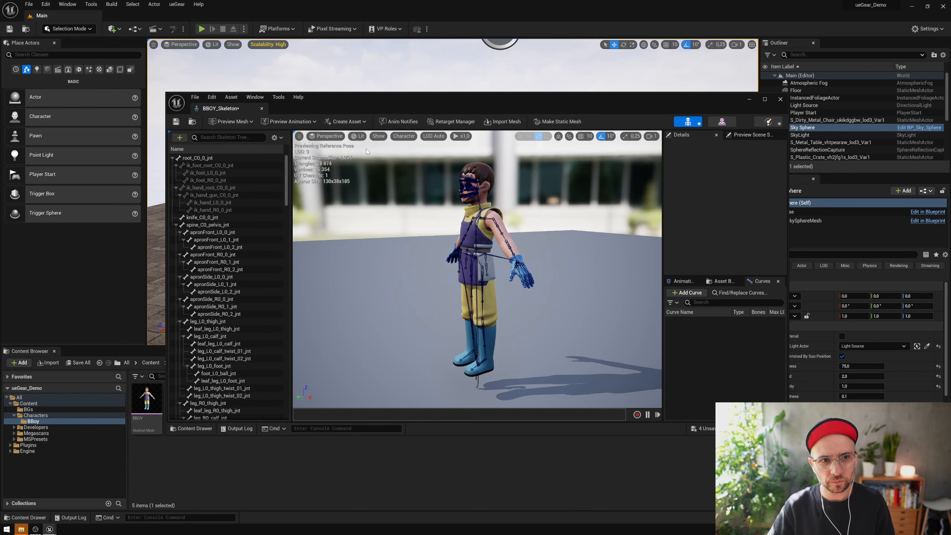
left_click(225, 121)
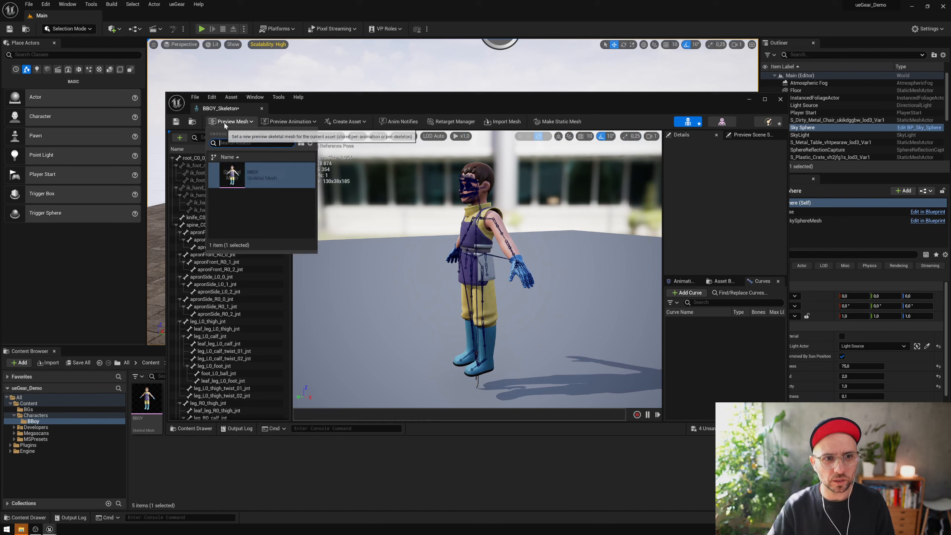
left_click(273, 180)
left_click(289, 121)
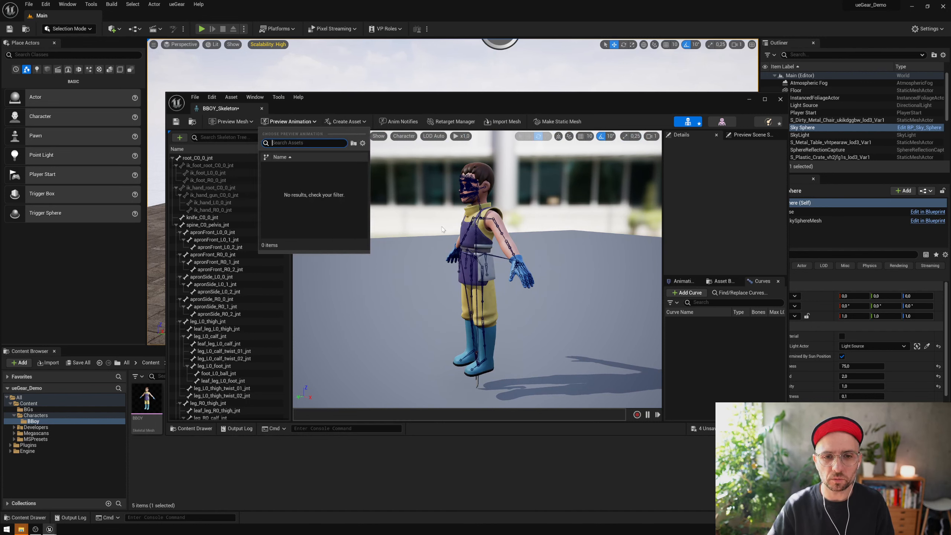
left_click(424, 317)
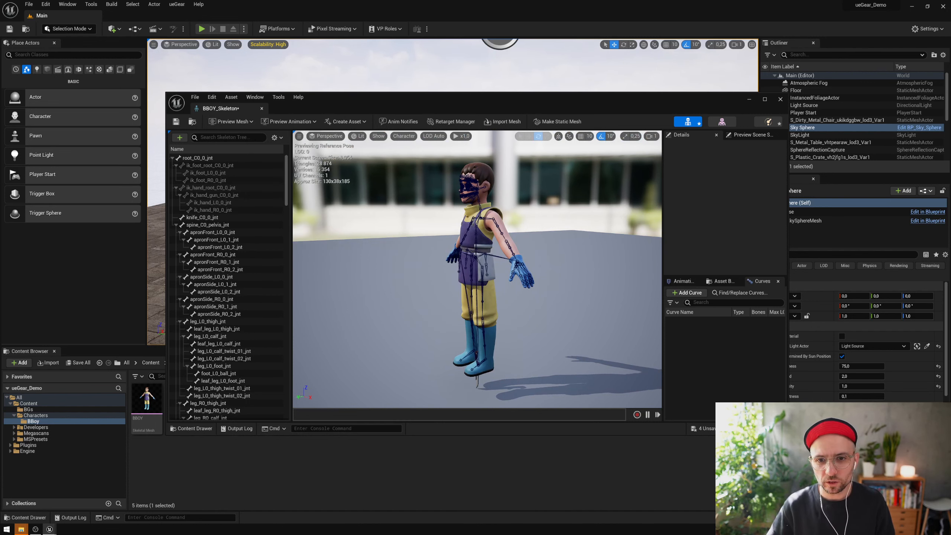
left_click_drag(423, 318, 402, 316, "alt")
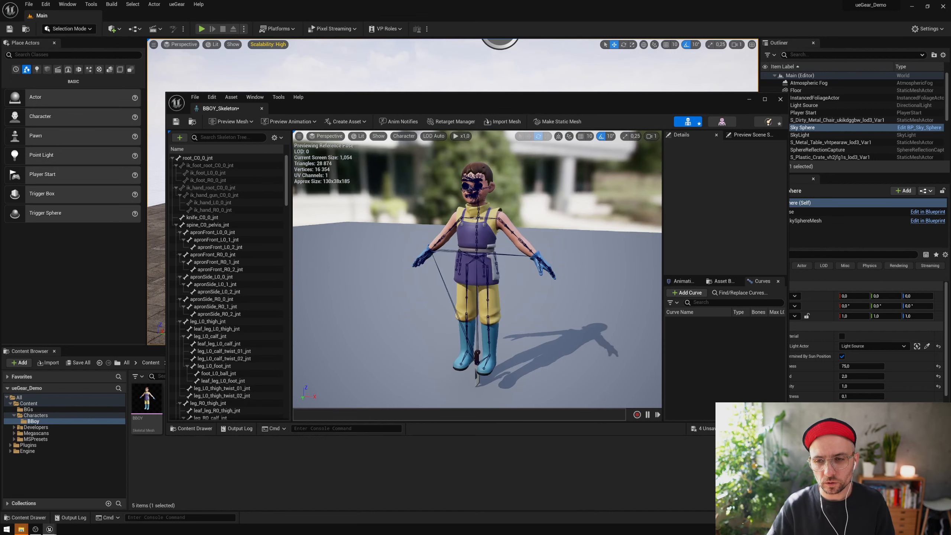
left_click(780, 99)
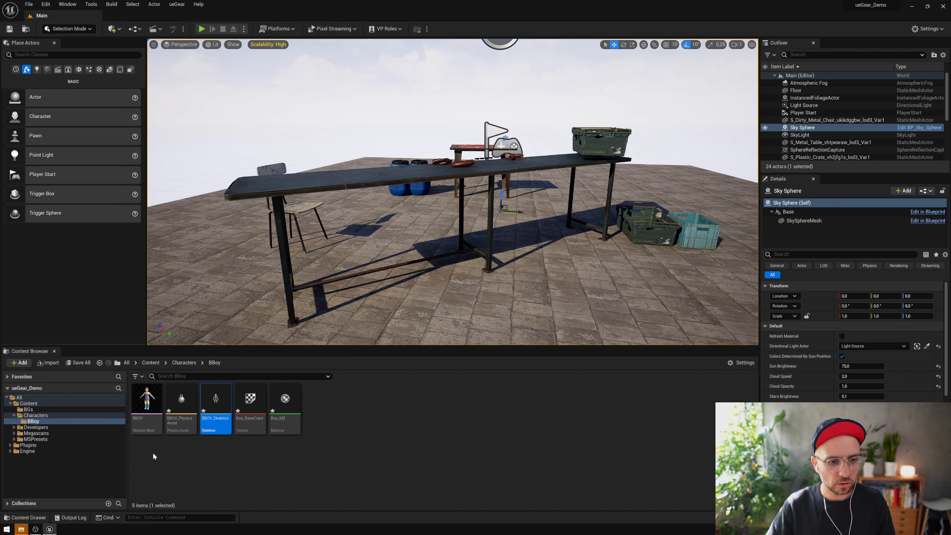
Step: Save all the imported assets in the BBoy folder
left_click_drag(152, 452, 304, 405)
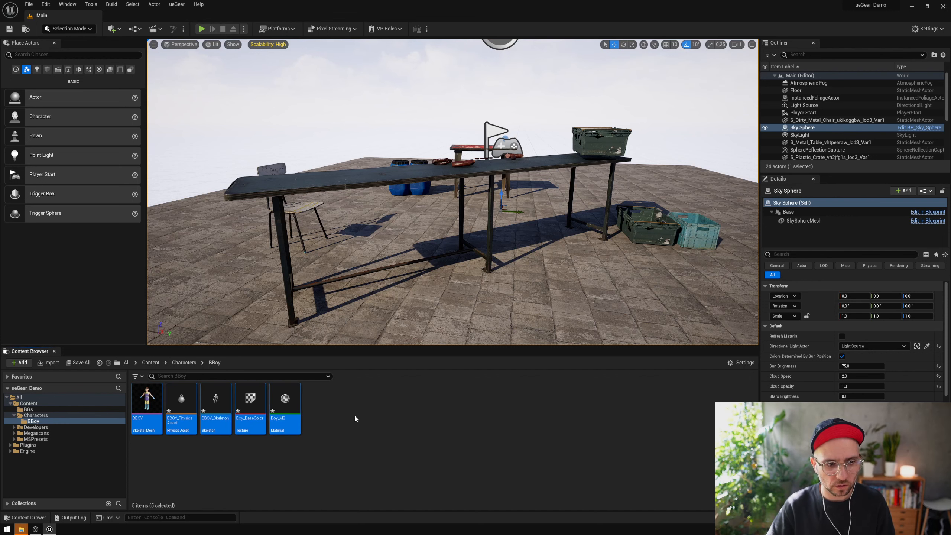
key("ctrl+s")
left_click(362, 434)
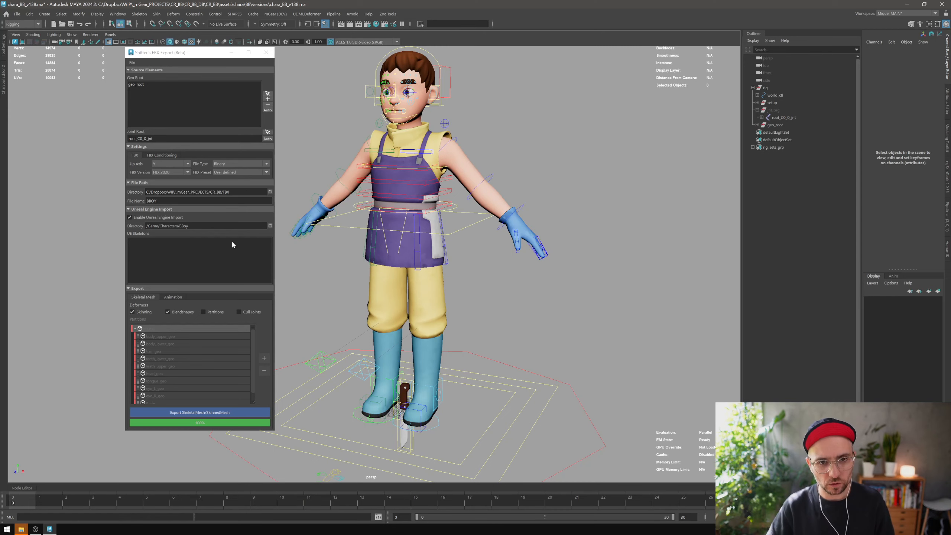
Step: Back in Maya's Shifter exporter, enable Partitions and add two new partitions named "weapon" and "face"
left_click_drag(169, 54, 126, 59)
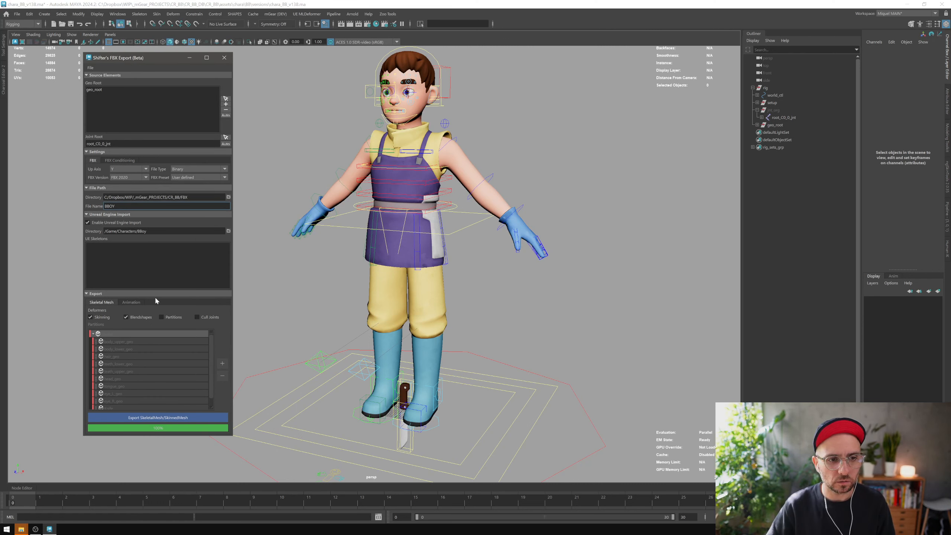
left_click(162, 317)
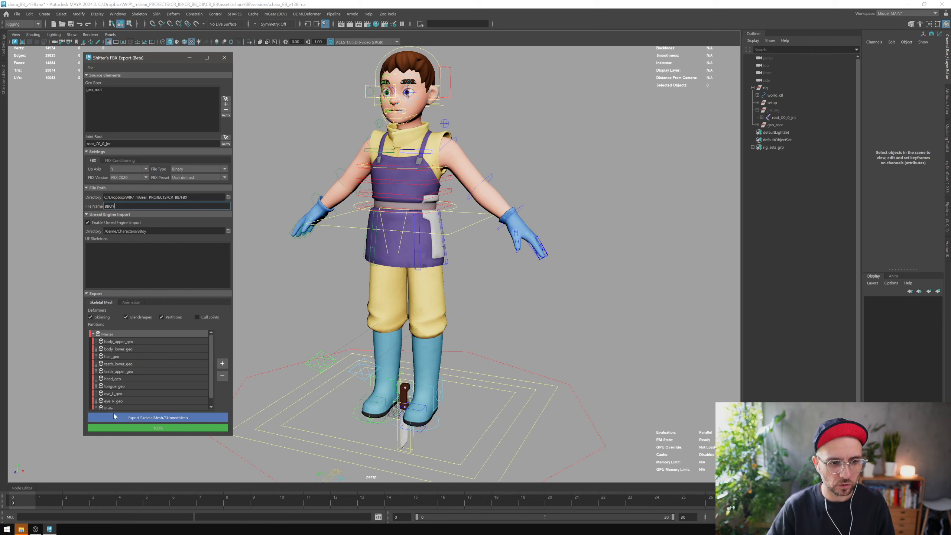
left_click(222, 364)
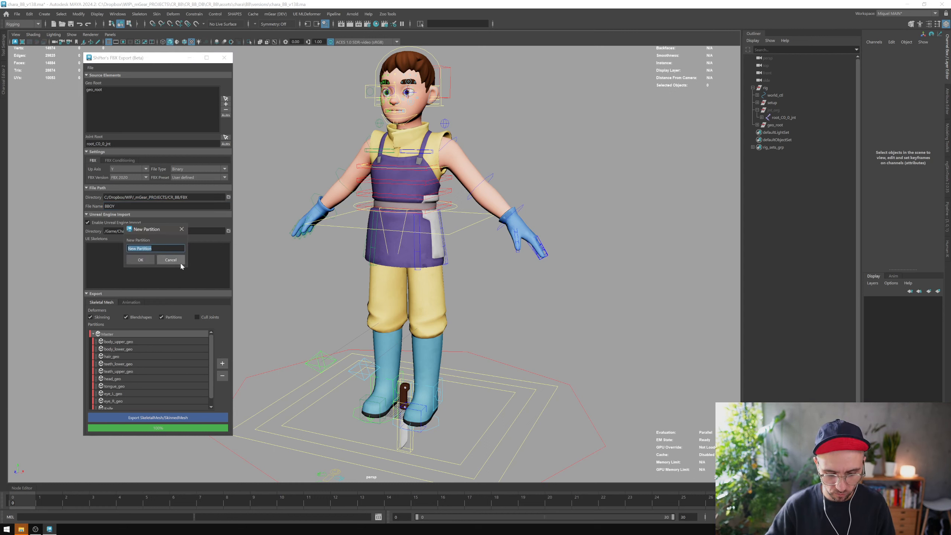
type("wepon")
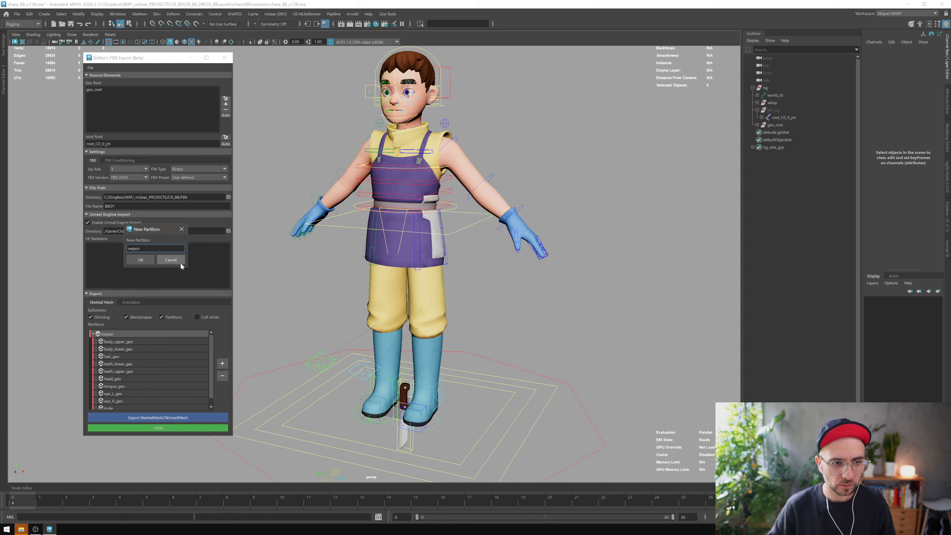
left_click(180, 261)
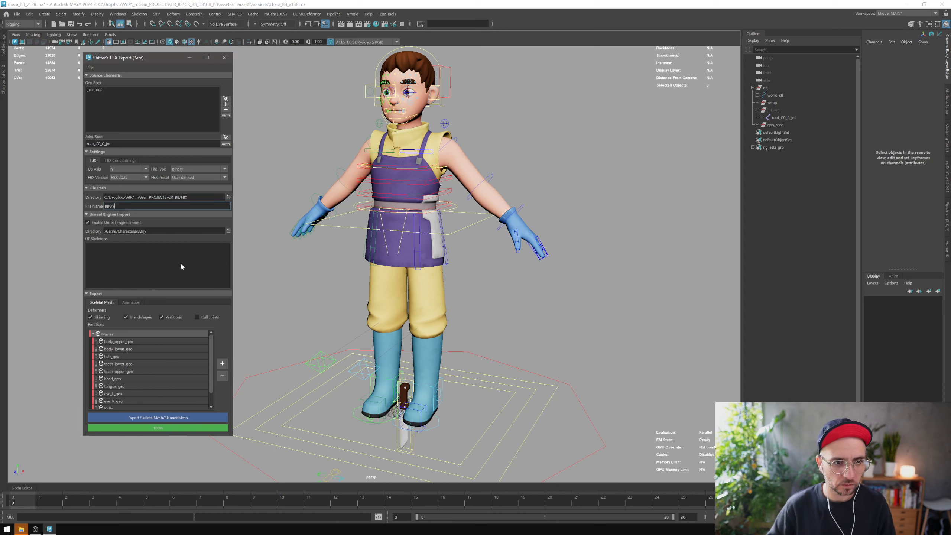
left_click(223, 364)
type("a")
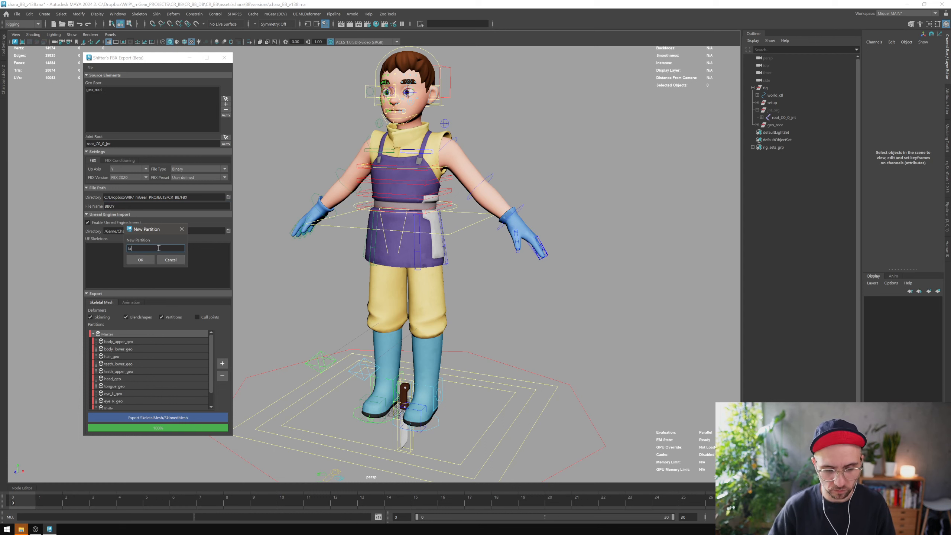
key("Return")
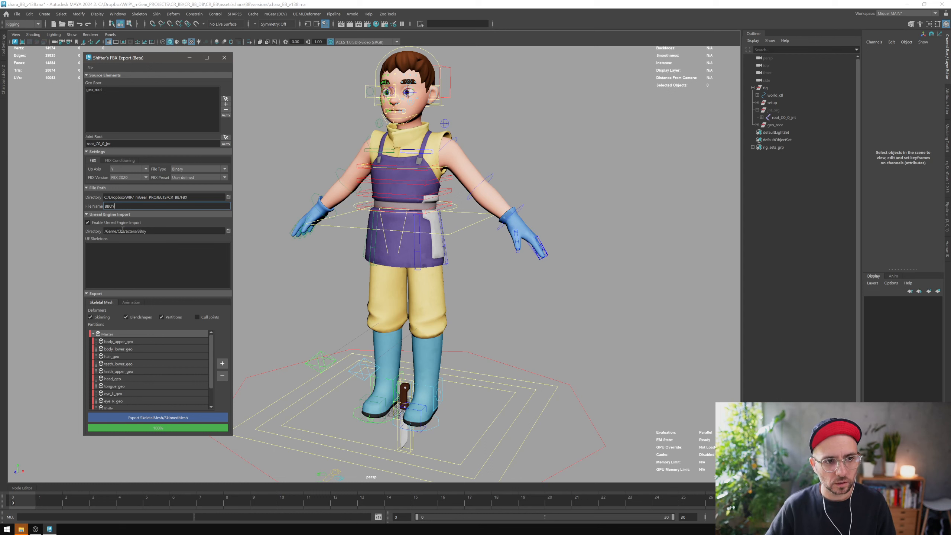
Step: Enlarge the exporter window and move the Knife geometry from the Master partition into the weapon partition
left_click_drag(197, 438, 198, 465)
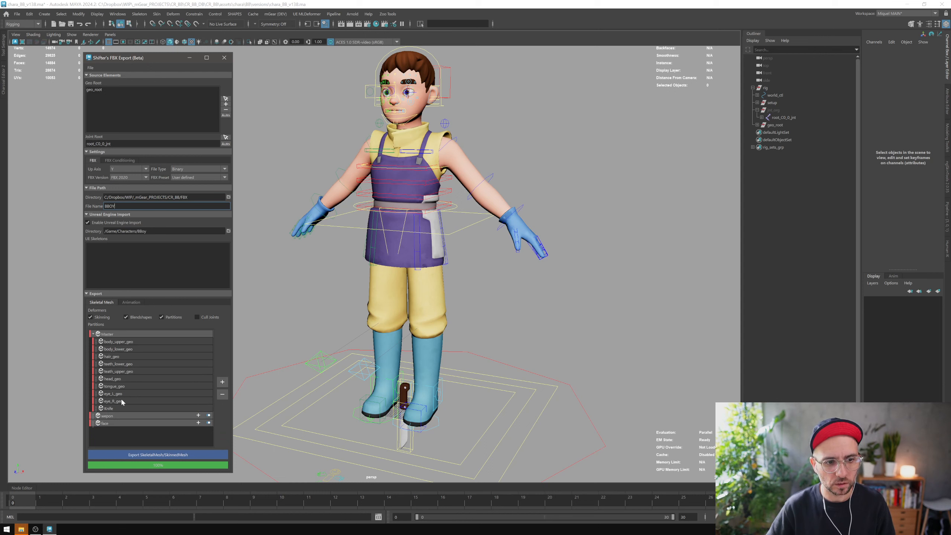
left_click_drag(109, 408, 107, 415)
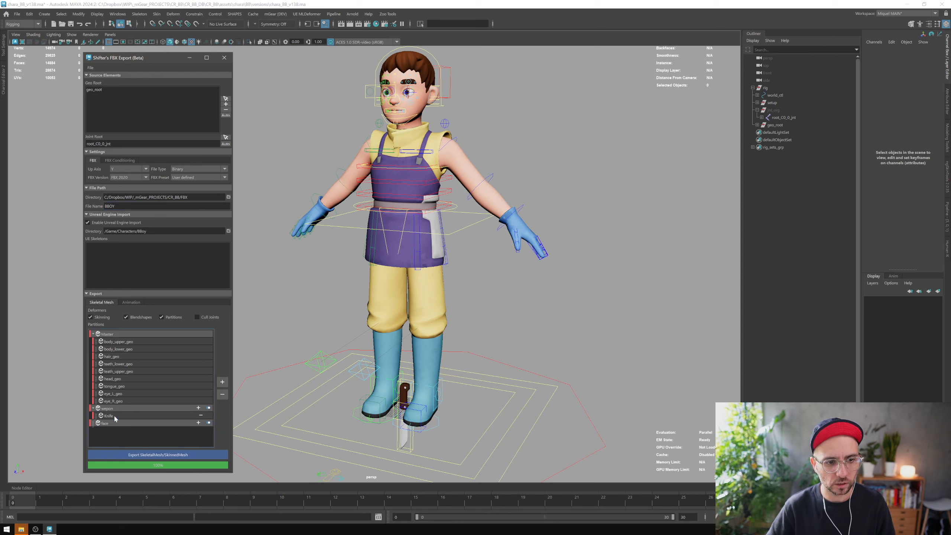
Step: Select hair_geo through eye_R_geo under geo_root and add these seven meshes to the face partition
left_click(757, 125)
left_click(780, 147)
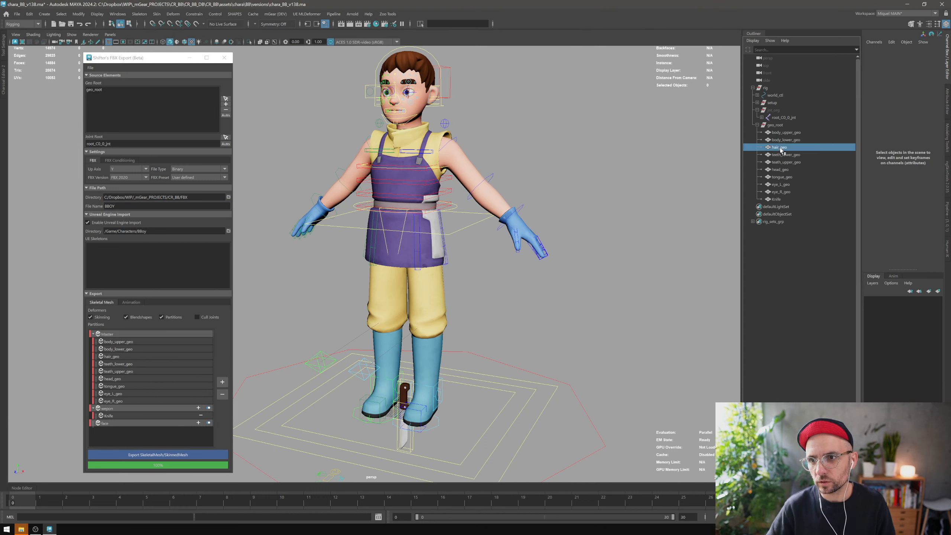
left_click(781, 191, "shift")
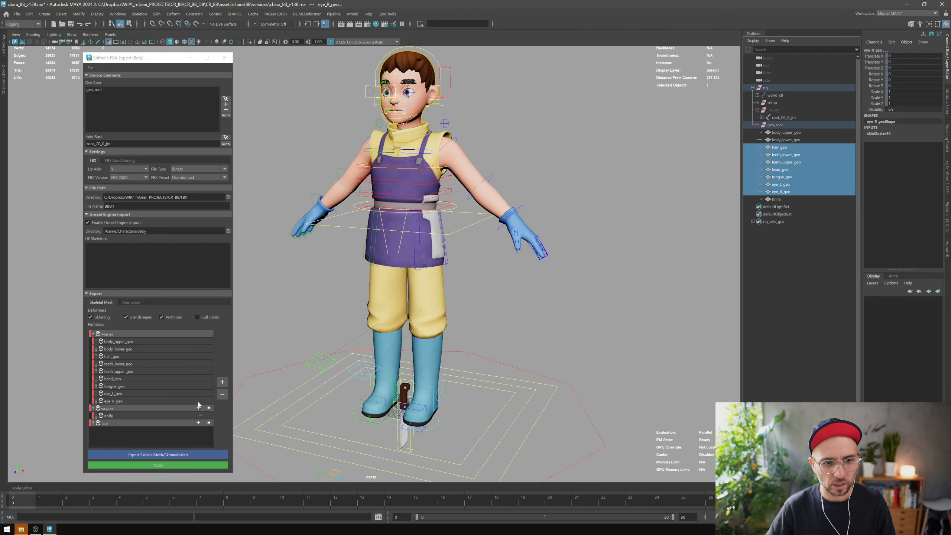
left_click(198, 422)
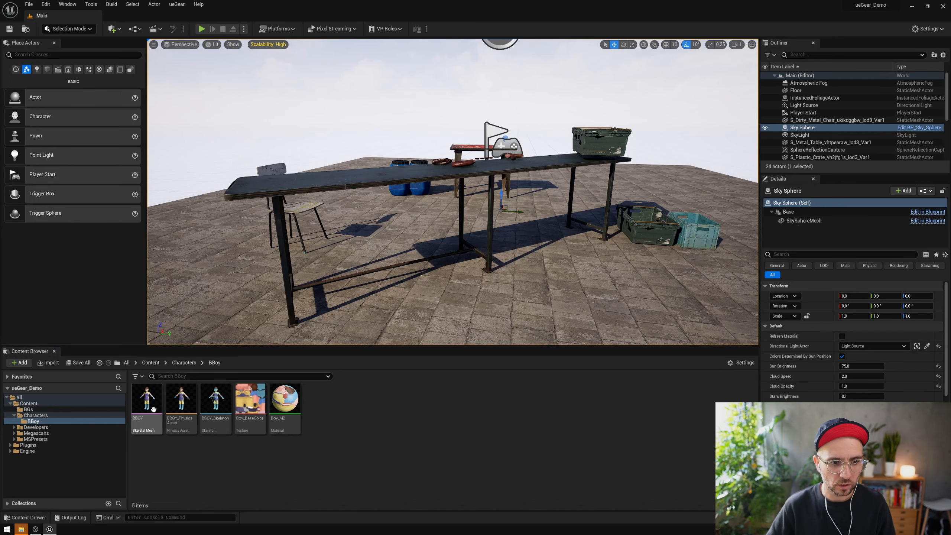
Step: In Unreal, open the BBOY skeletal mesh and set its bone drawing to All Hierarchy
double_click(151, 406)
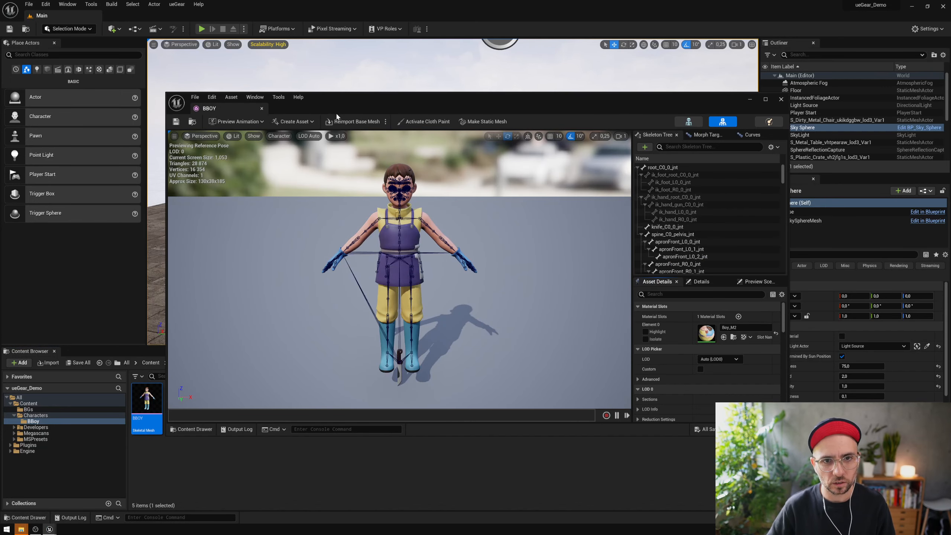
left_click(279, 136)
mouse_move(289, 165)
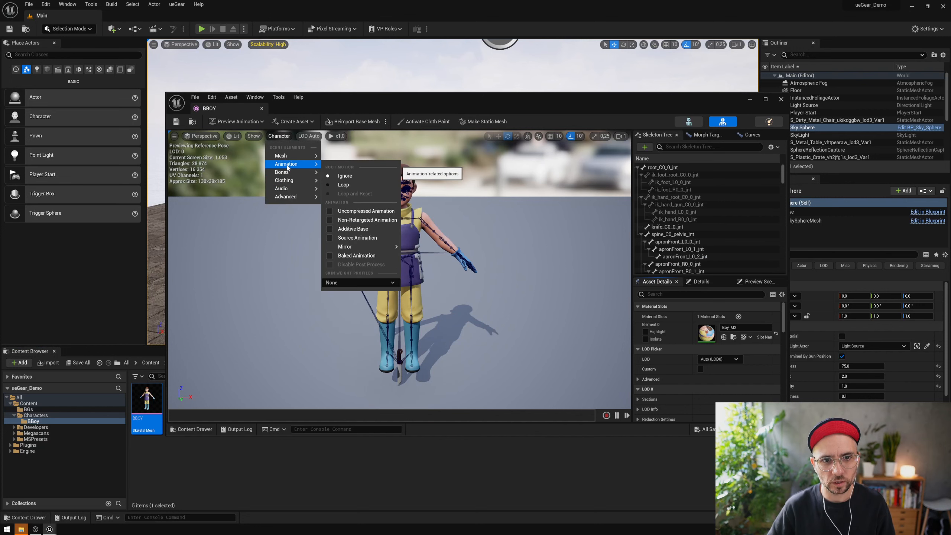
mouse_move(317, 172)
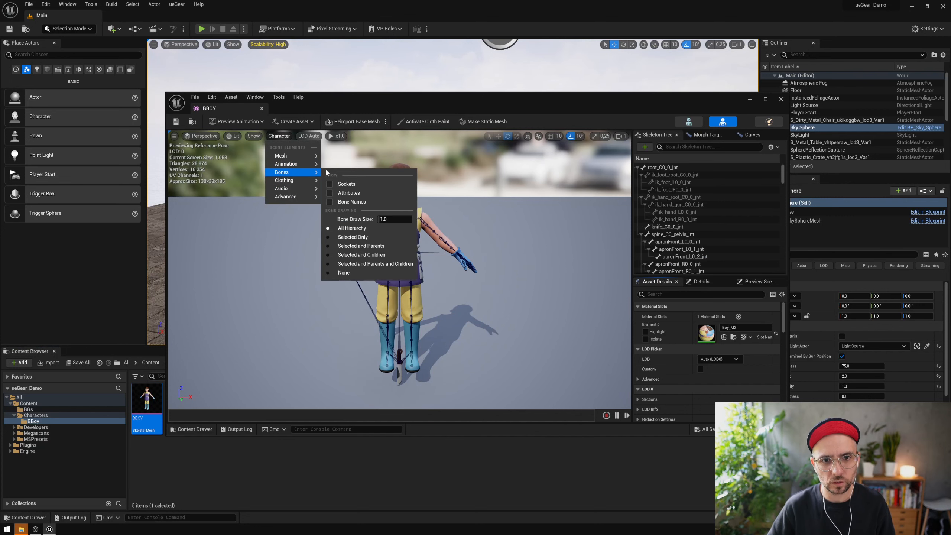
left_click(352, 228)
left_click_drag(489, 205, 468, 210)
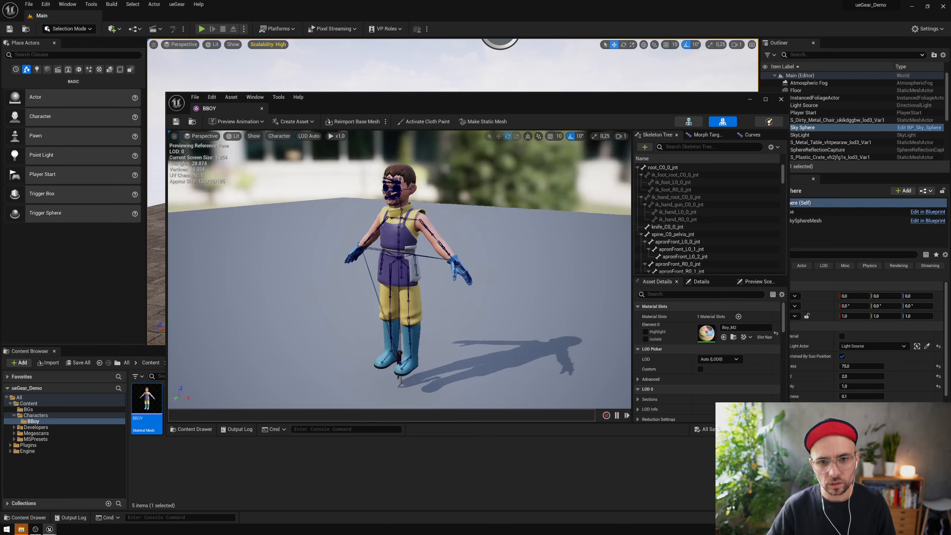
Step: Inspect the knife between the boots and its knife_C0_0_jnt joint in the skeleton hierarchy, and close the mesh editor
mouse_move(443, 253)
left_mouse_down("alt")
mouse_move(382, 252)
mouse_move(454, 252)
left_mouse_up("alt")
scroll(442, 252, "up", 5)
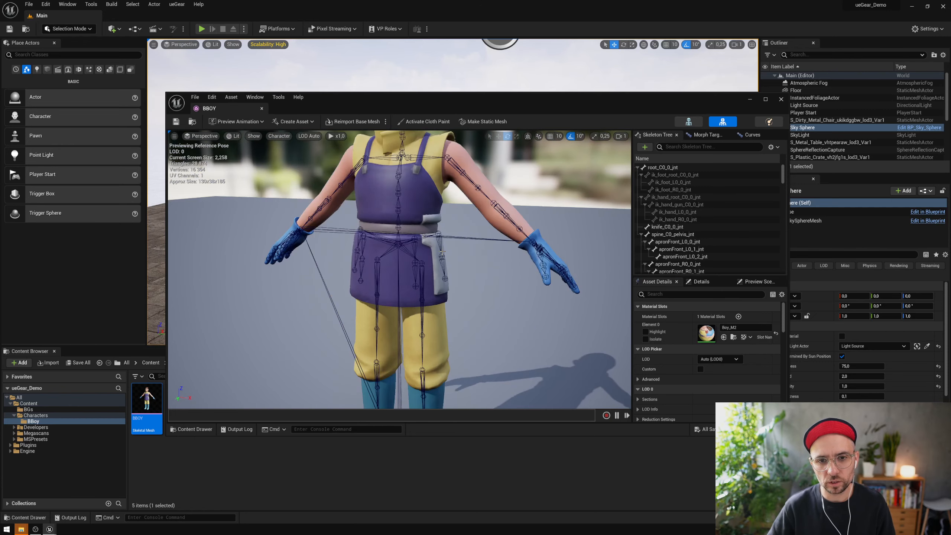
scroll(442, 254, "down", 5)
scroll(442, 254, "up", 5)
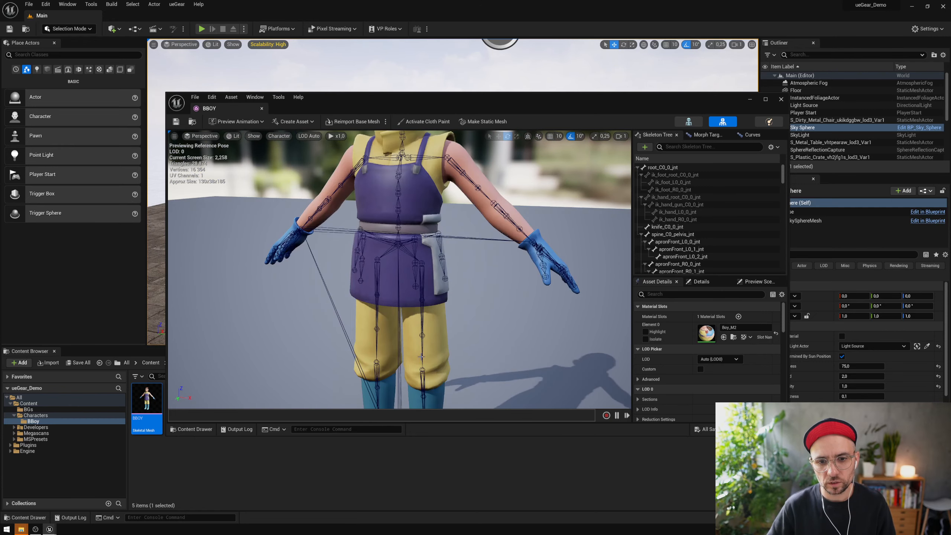
middle_click_drag(423, 358, 430, 240, "alt")
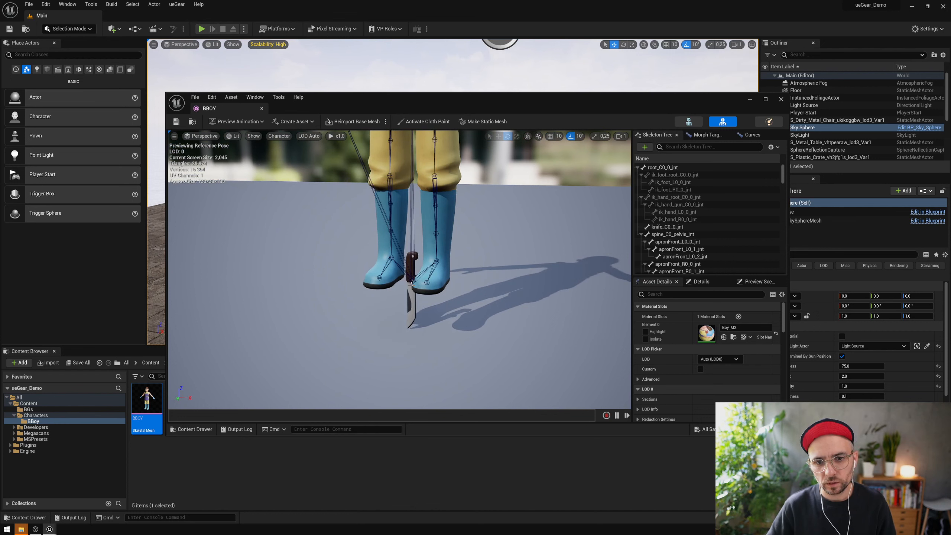
left_click(412, 280)
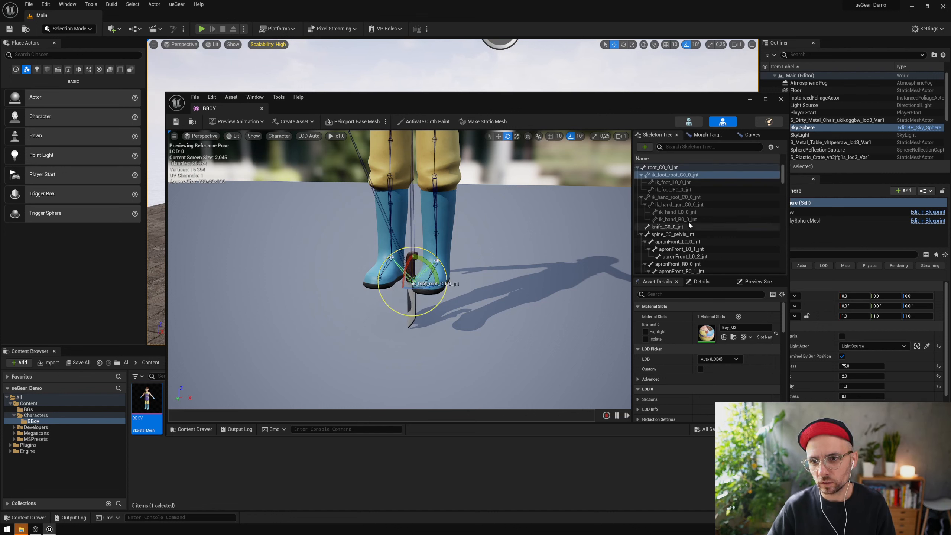
scroll(688, 220, "down", 2)
left_click(676, 203)
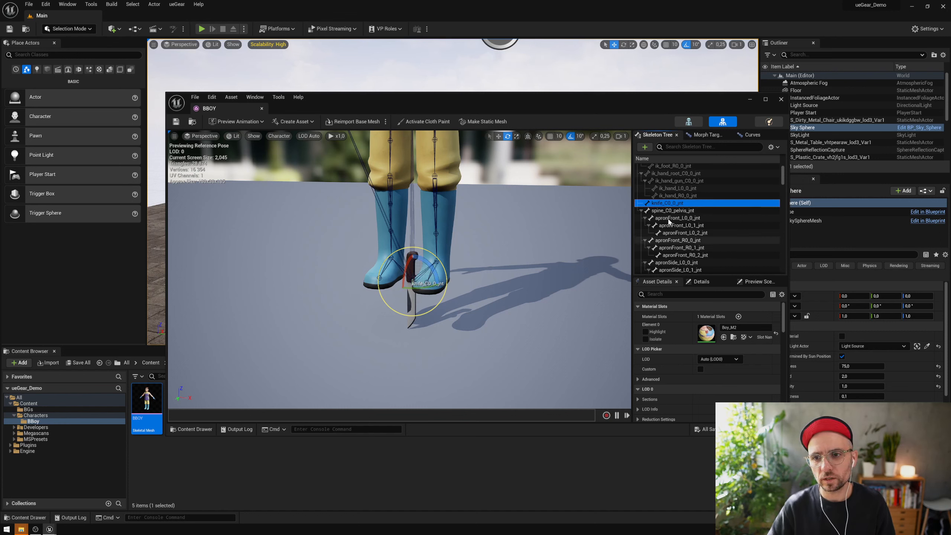
scroll(696, 240, "up", 3)
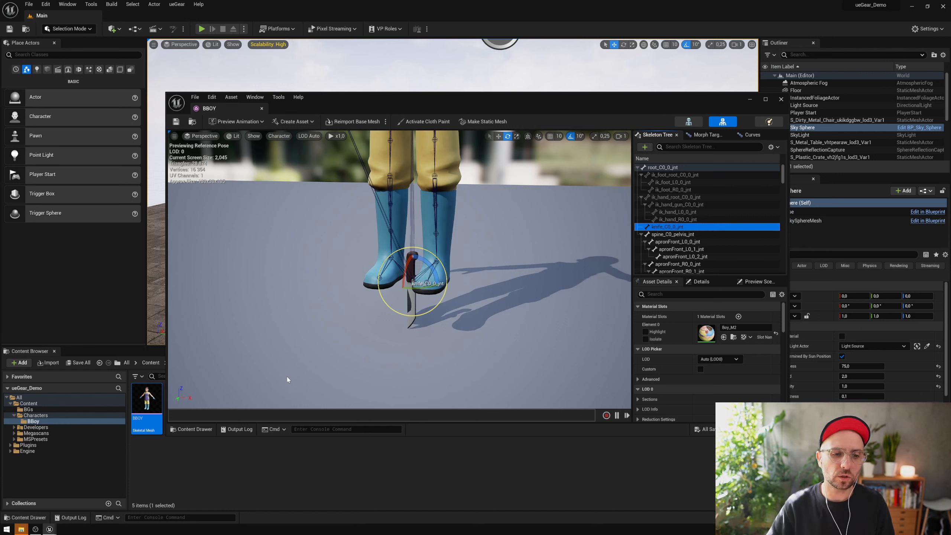
left_click(781, 99)
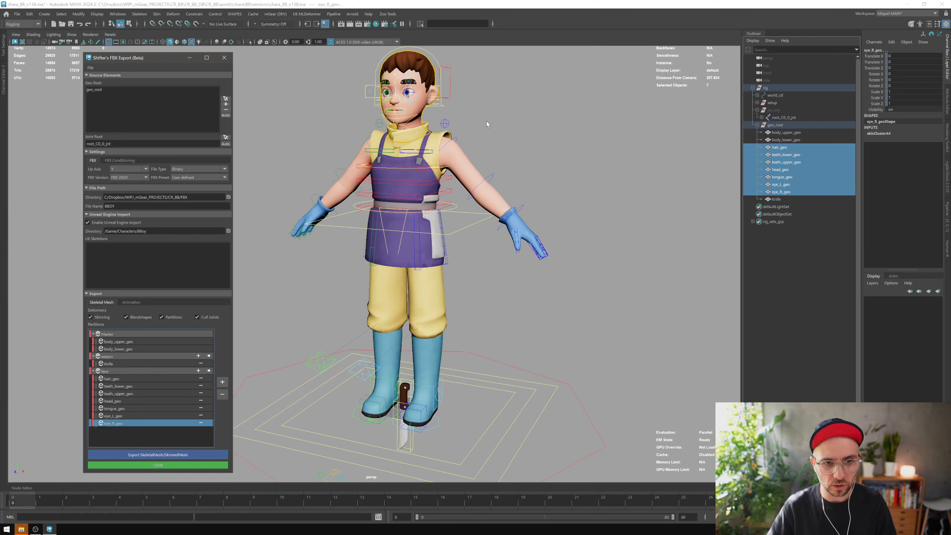
Step: Back in Maya's Shifter exporter, switch Unreal Engine import off and on again to refresh the UE Skeletons list
left_click_drag(380, 293, 485, 256, "alt")
middle_click_drag(484, 256, 455, 257, "alt")
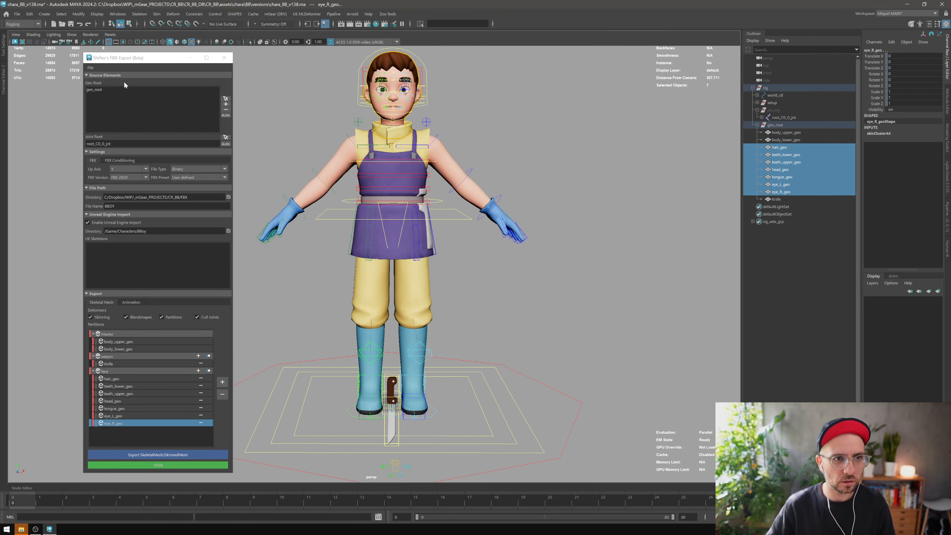
left_click_drag(110, 60, 104, 56)
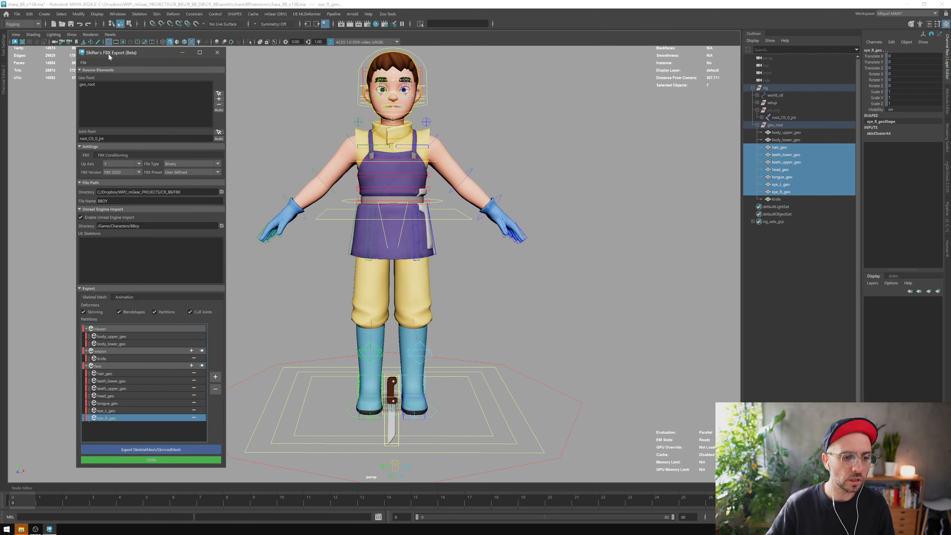
left_click(144, 449)
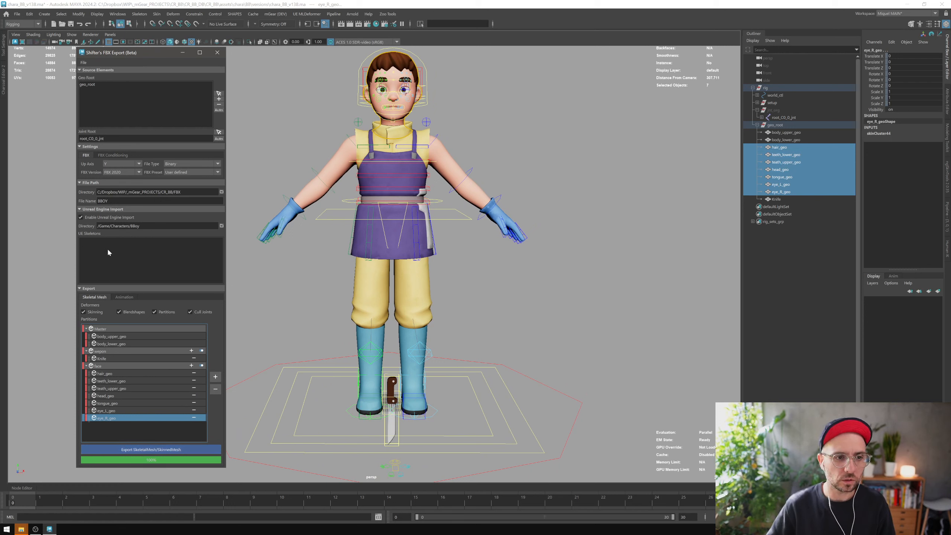
left_click(81, 217)
left_click(81, 217)
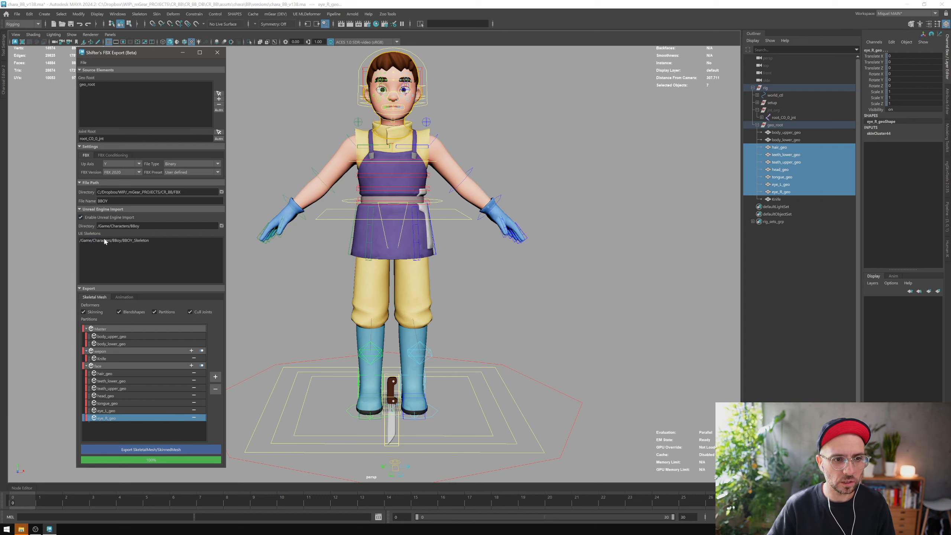
Step: Choose /Game/Characters/BBoy/BBOY_Skeleton as the target skeleton, export the partitioned skeletal mesh, and dismiss Unreal's import message log
left_click(122, 240)
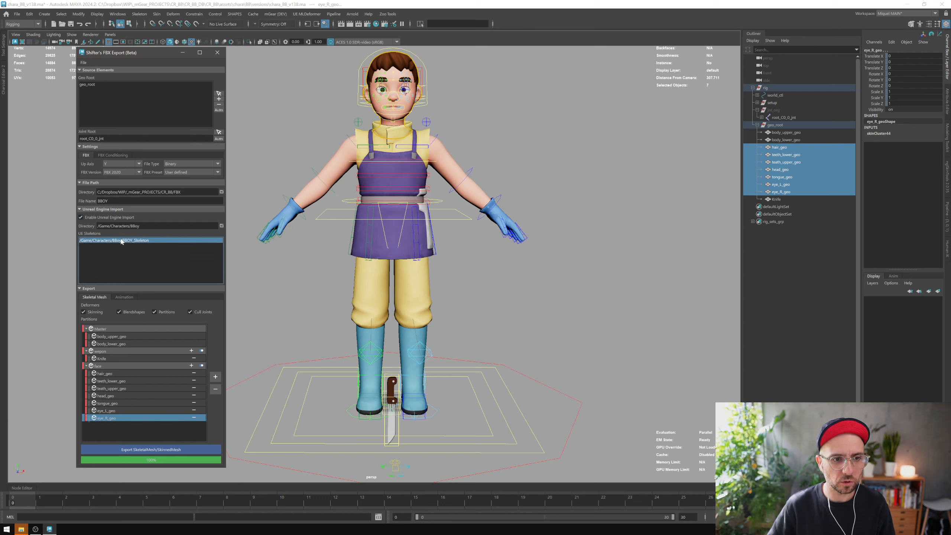
left_click(145, 247)
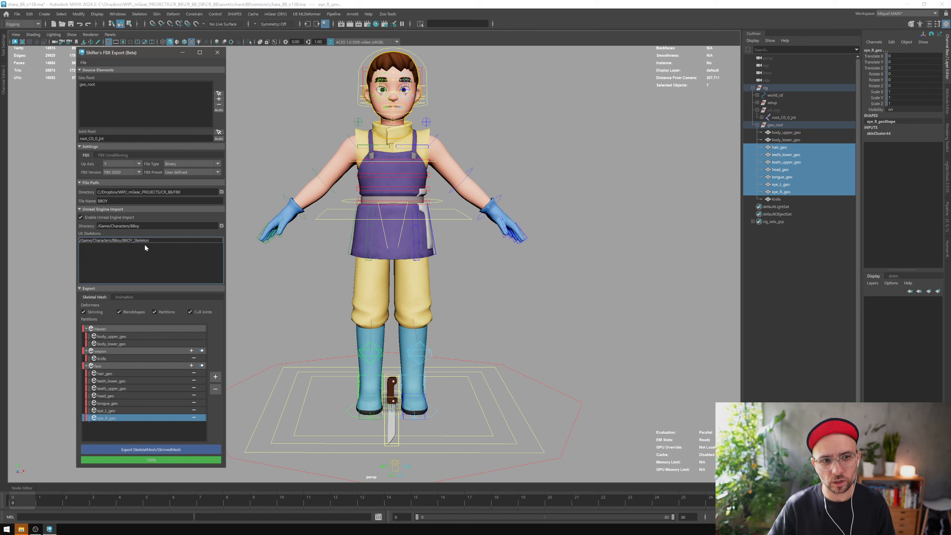
left_click(144, 240)
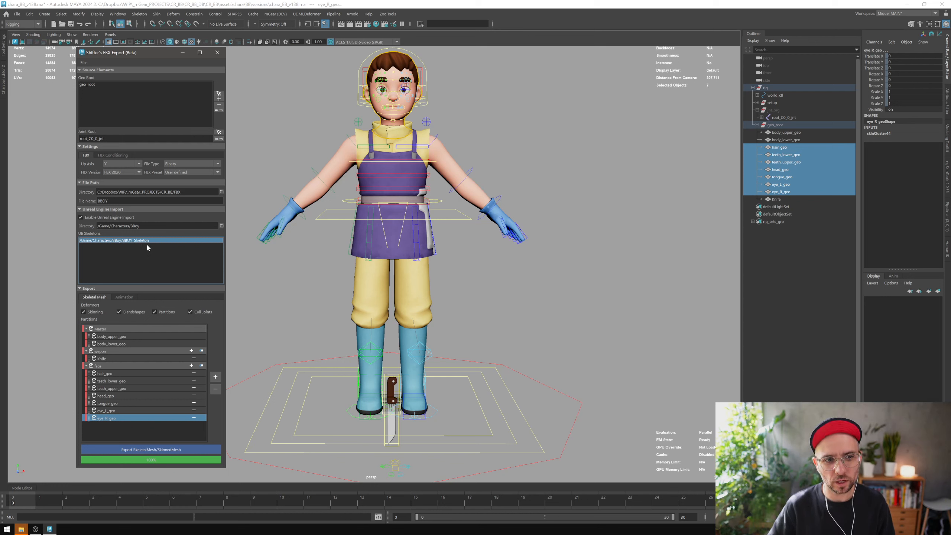
left_click(146, 244)
left_click(141, 241)
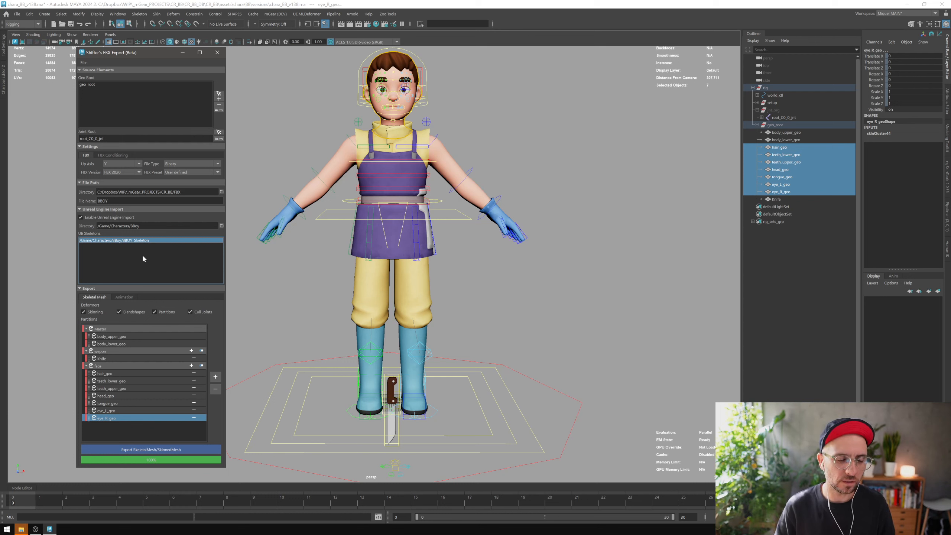
left_click(152, 452)
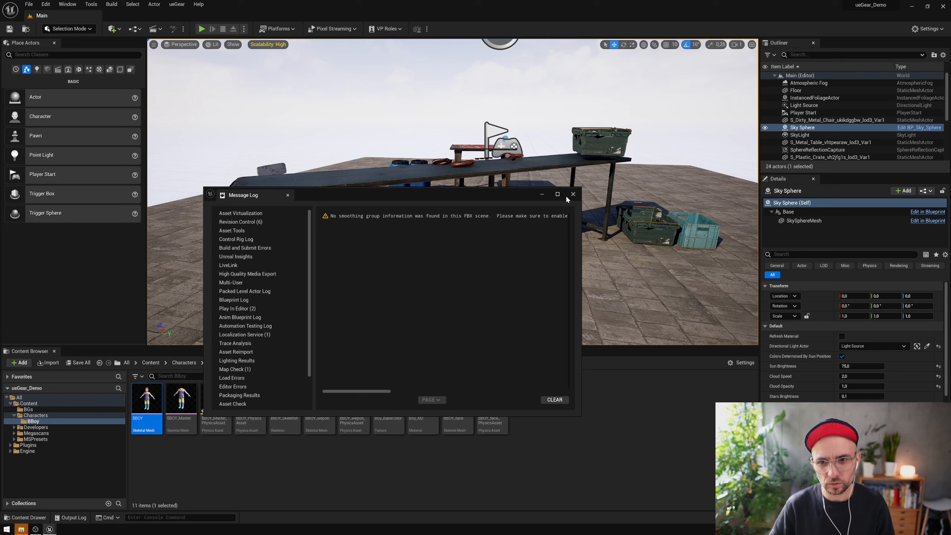
left_click(574, 195)
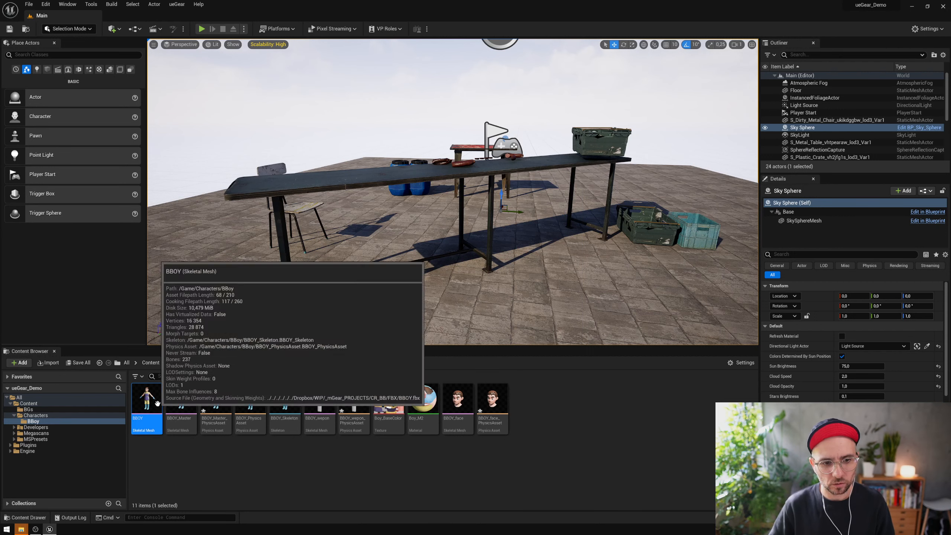
Step: Review the imported partition assets, check the knife and root joints of the BBOY_wepon mesh, and close its editor
mouse_move(146, 398)
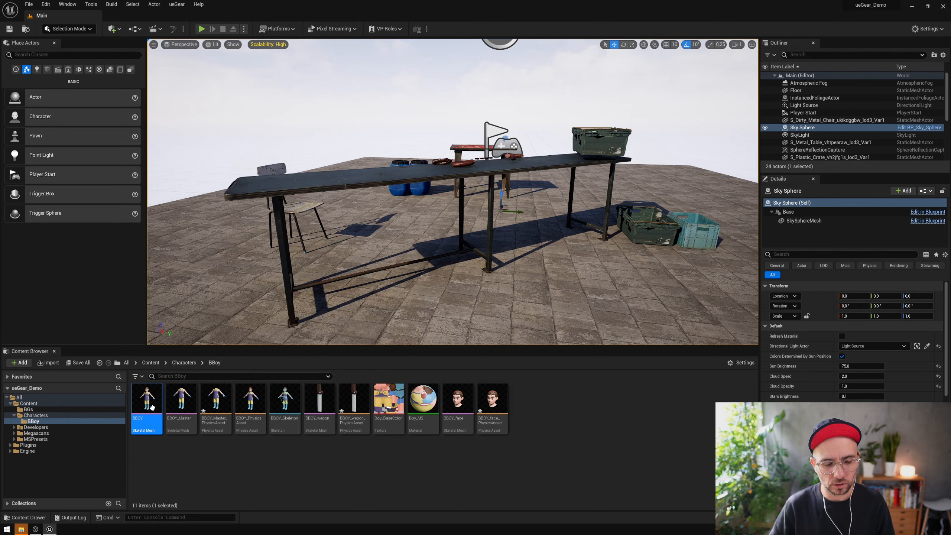
mouse_move(187, 399)
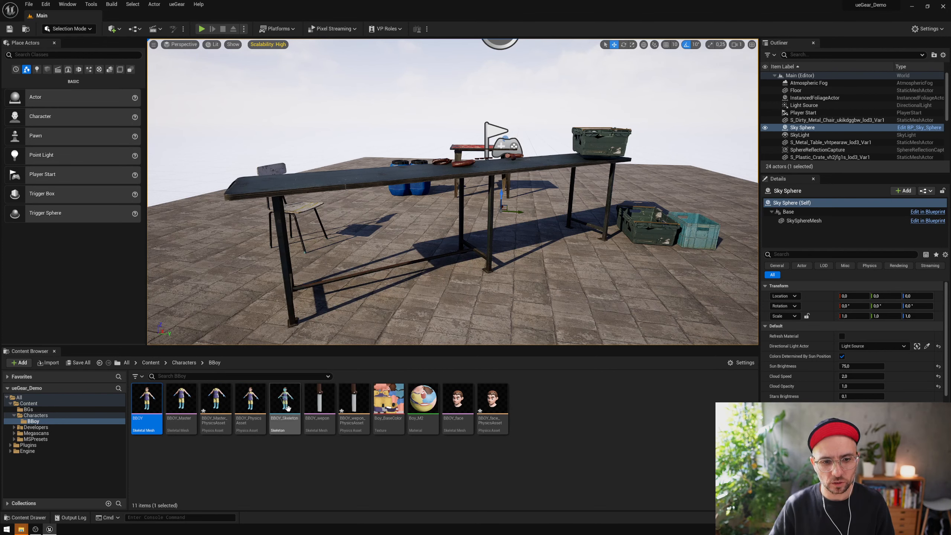
mouse_move(321, 402)
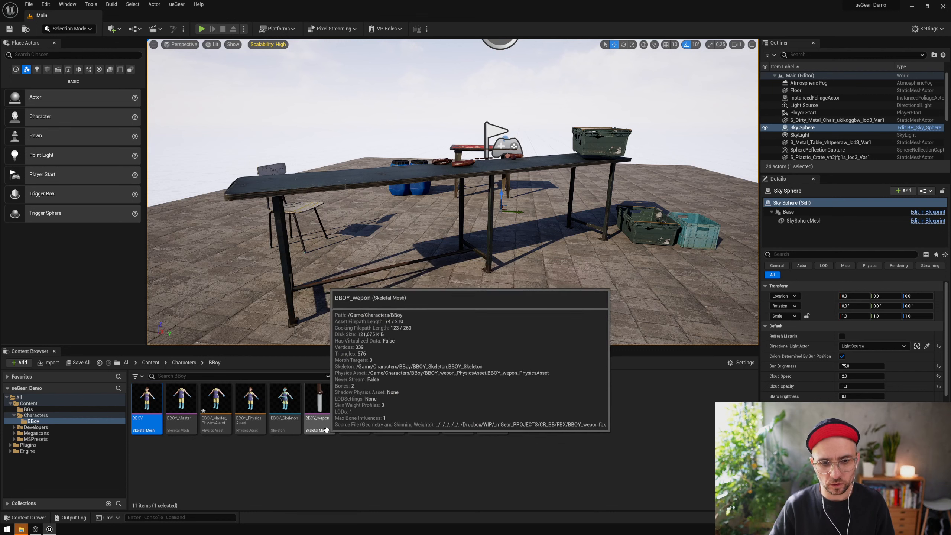
mouse_move(477, 414)
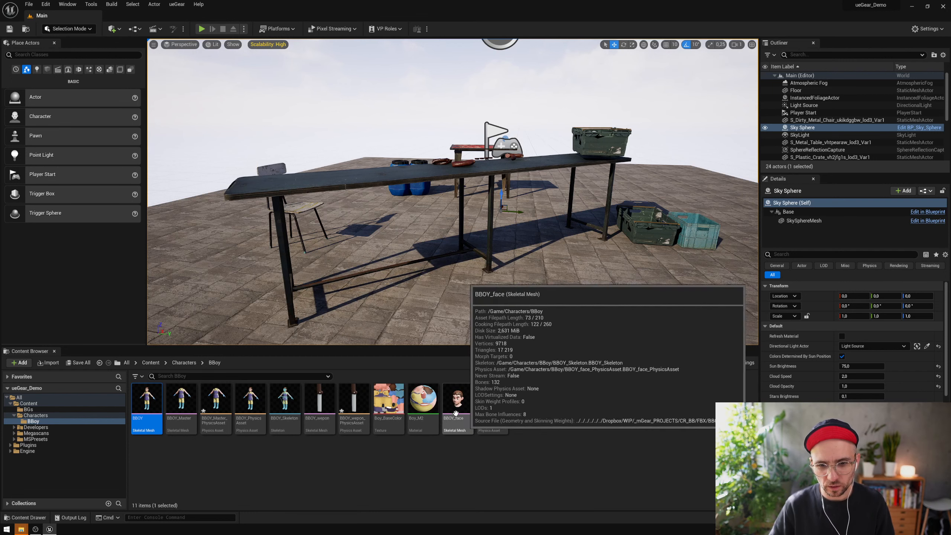
double_click(320, 402)
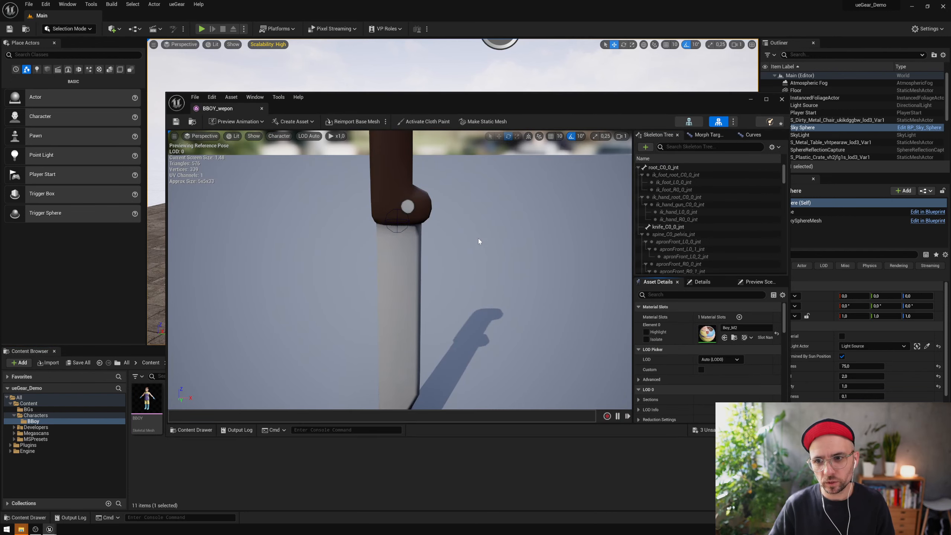
left_click(400, 231)
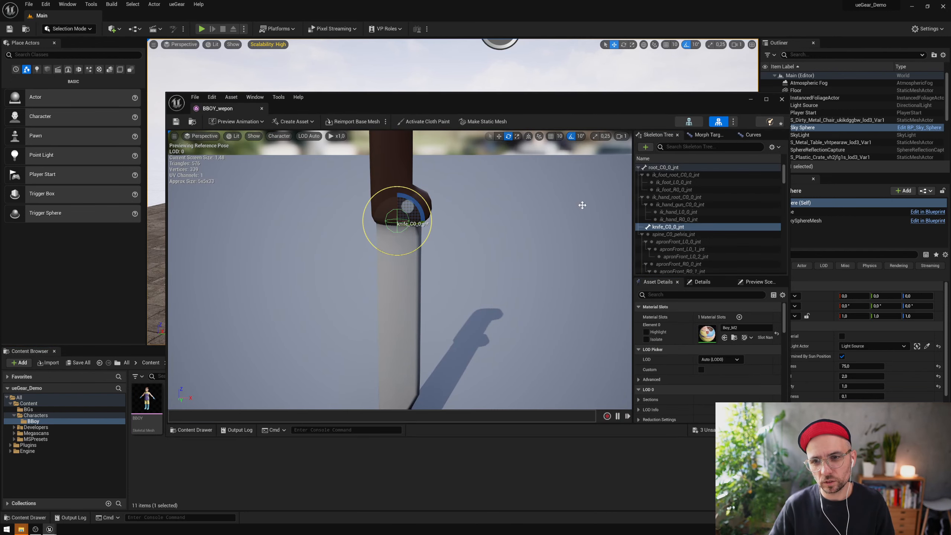
left_click(665, 168)
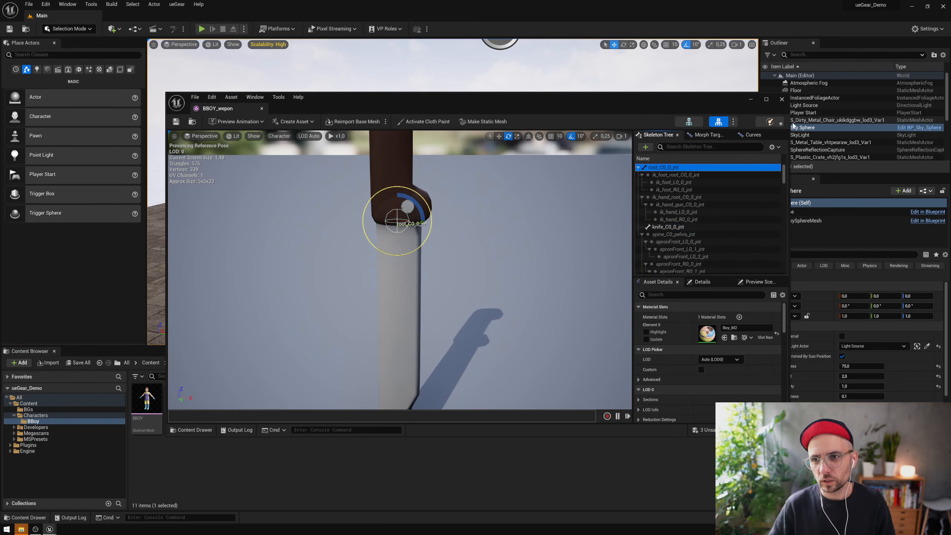
left_click(780, 100)
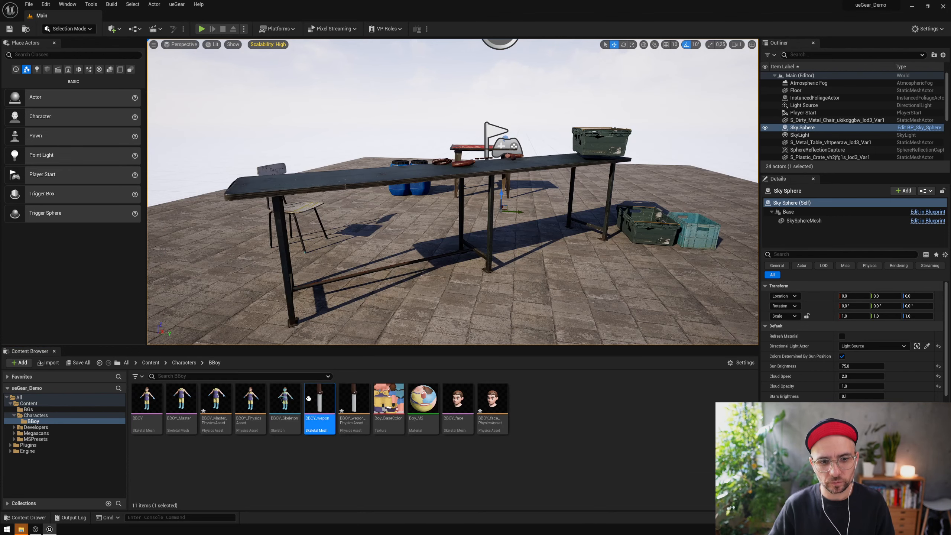
Step: Open BBOY_Skeleton and switch its preview mesh to BBOY_face
left_click(282, 403)
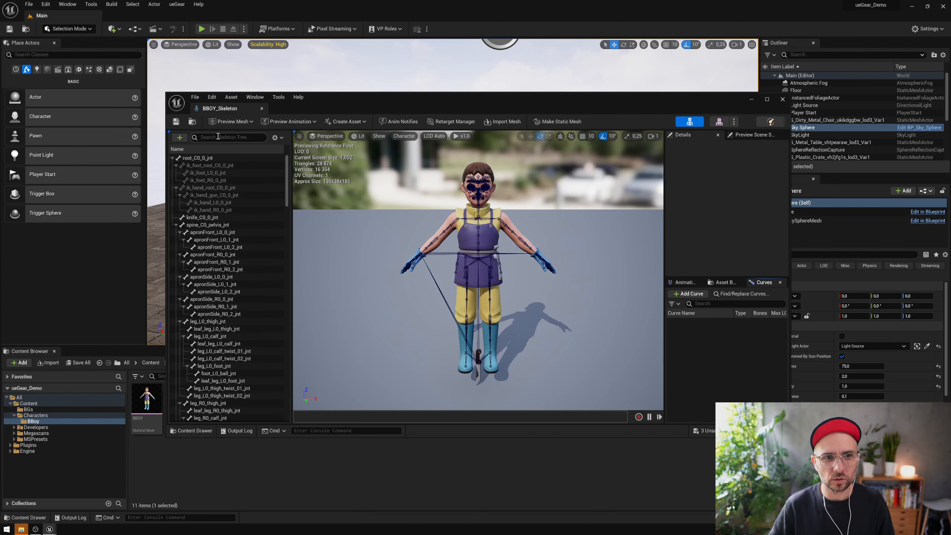
left_click(221, 122)
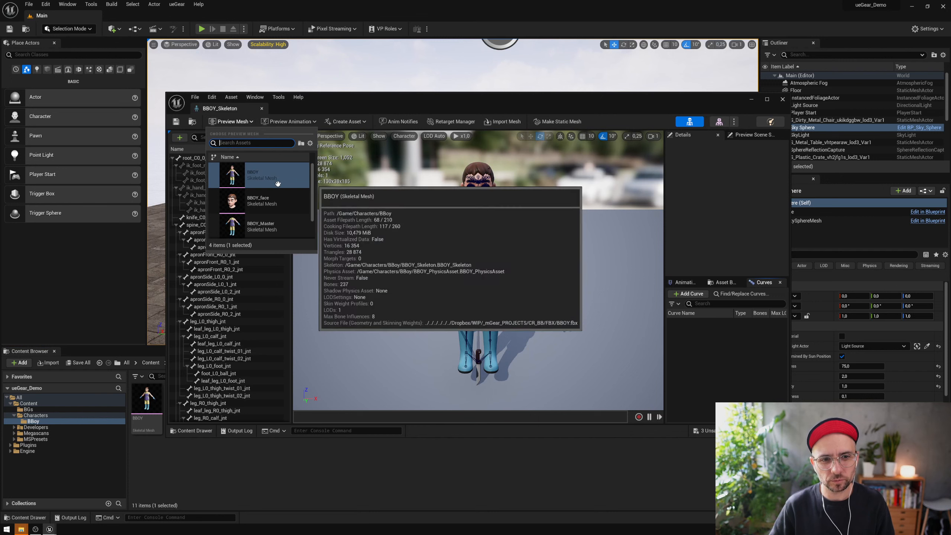
scroll(277, 184, "down", 1)
left_click(270, 189)
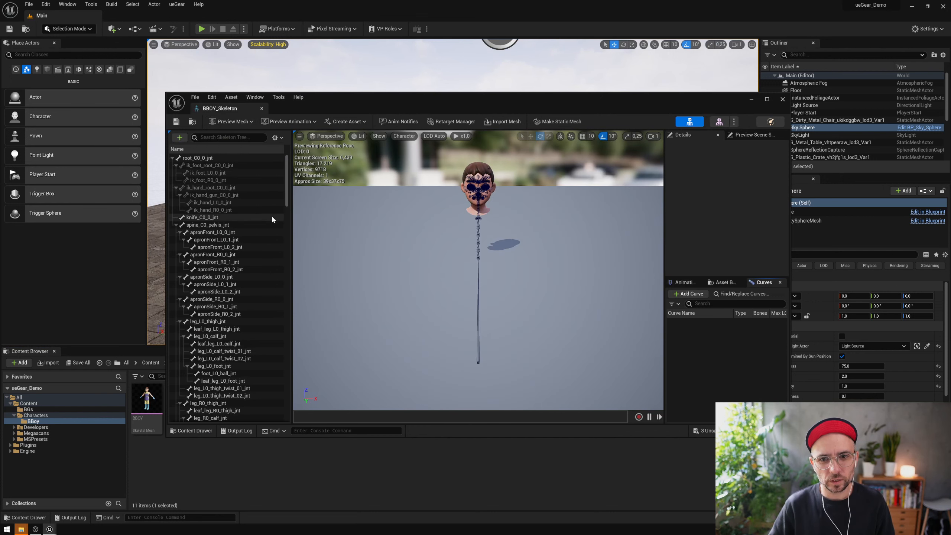
Step: Switch the skeleton's preview mesh to BBOY_Master and examine how the body mesh fits the shared joints
left_click(242, 123)
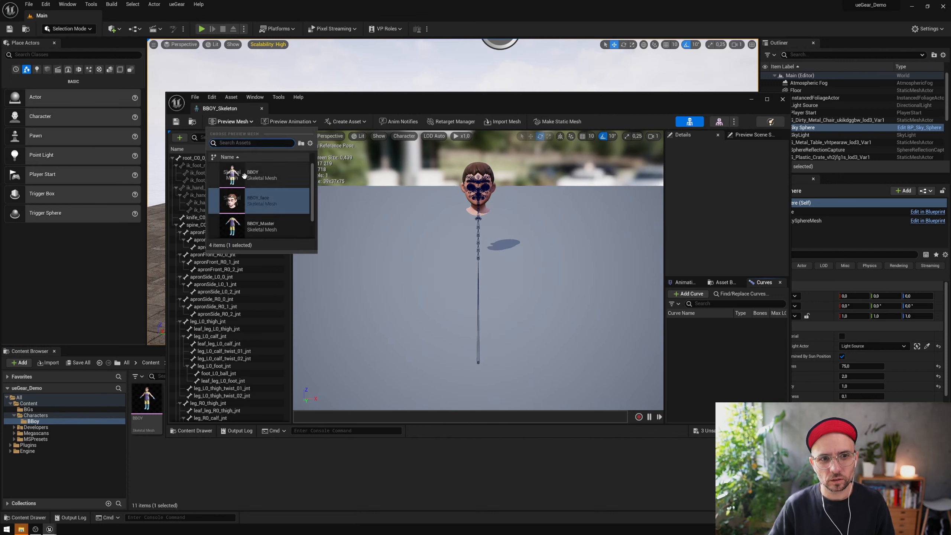
left_click(258, 225)
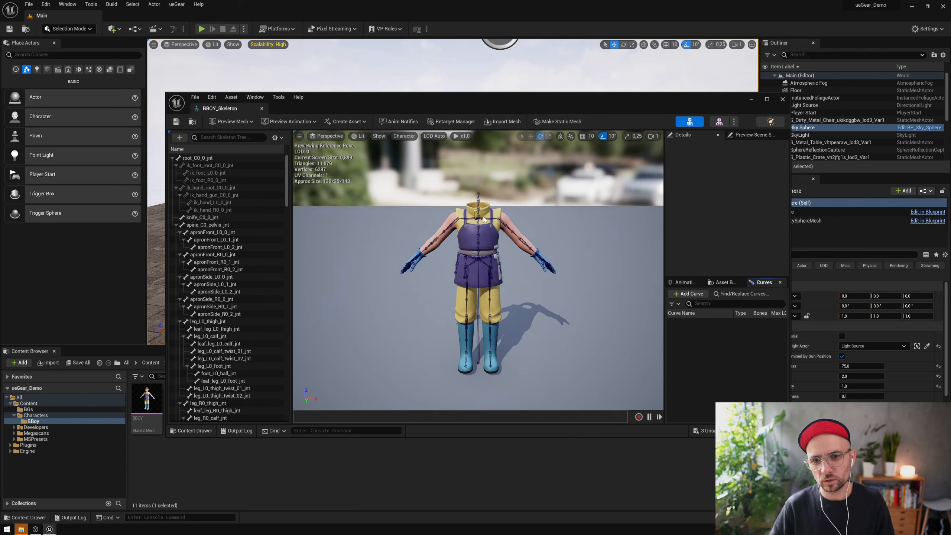
left_click(231, 121)
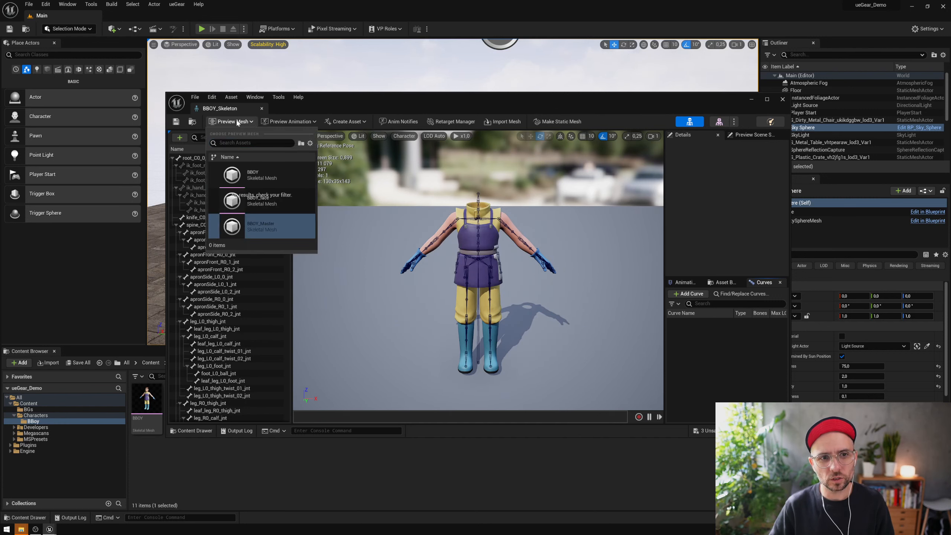
scroll(256, 210, "down", 1)
left_click(261, 231)
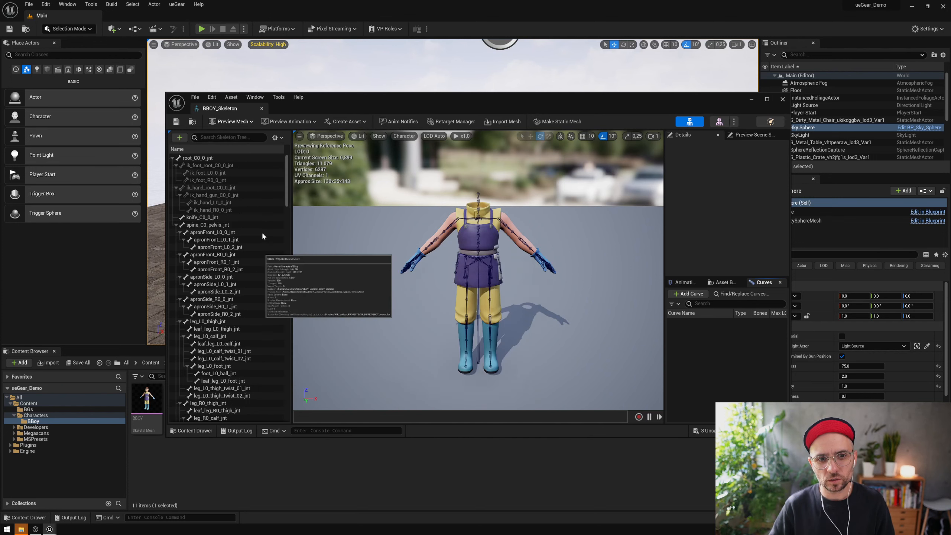
Step: Set the preview mesh back to BBOY_face and examine the head and its joint chain from a different angle
left_click(231, 121)
left_click(251, 175)
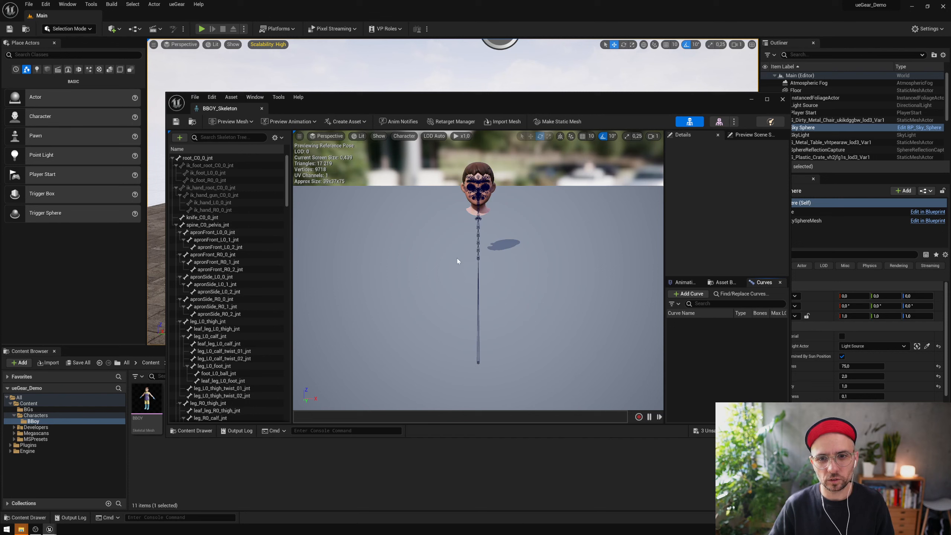
left_click_drag(498, 222, 524, 222, "alt")
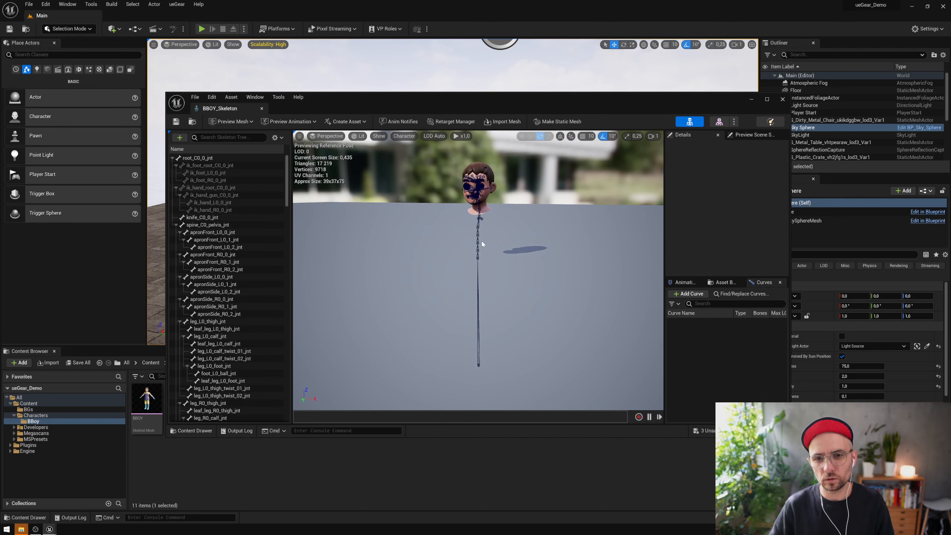